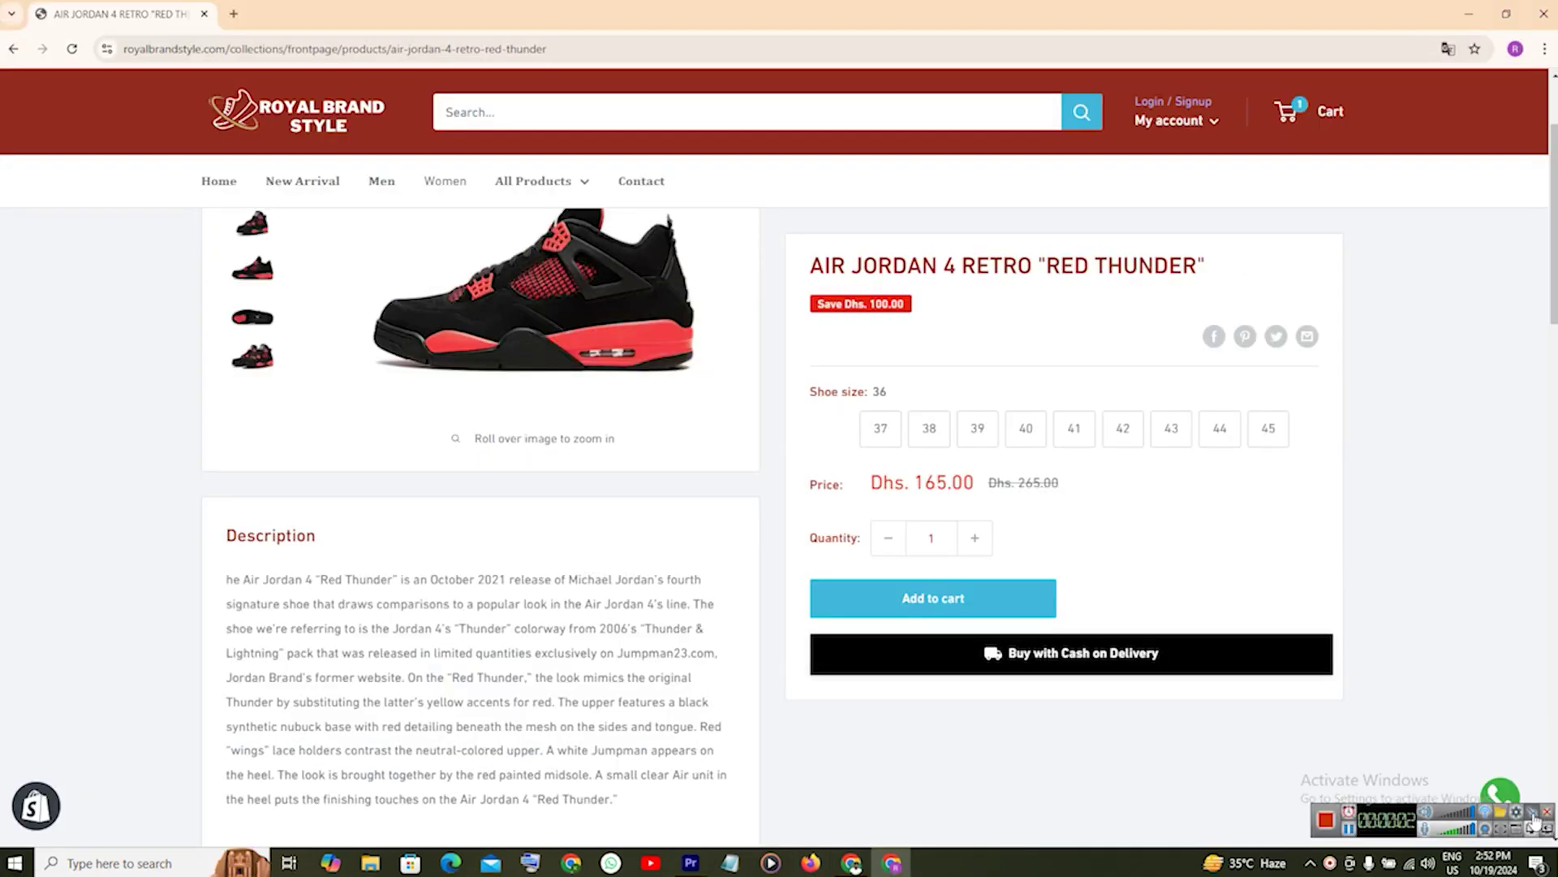
- Open the Cash on Delivery form for the Air Jordan 4 Retro "Red Thunder" and examine its order summary and shipping address fields
scroll(1323, 578, down, 2)
scroll(1323, 580, up, 2)
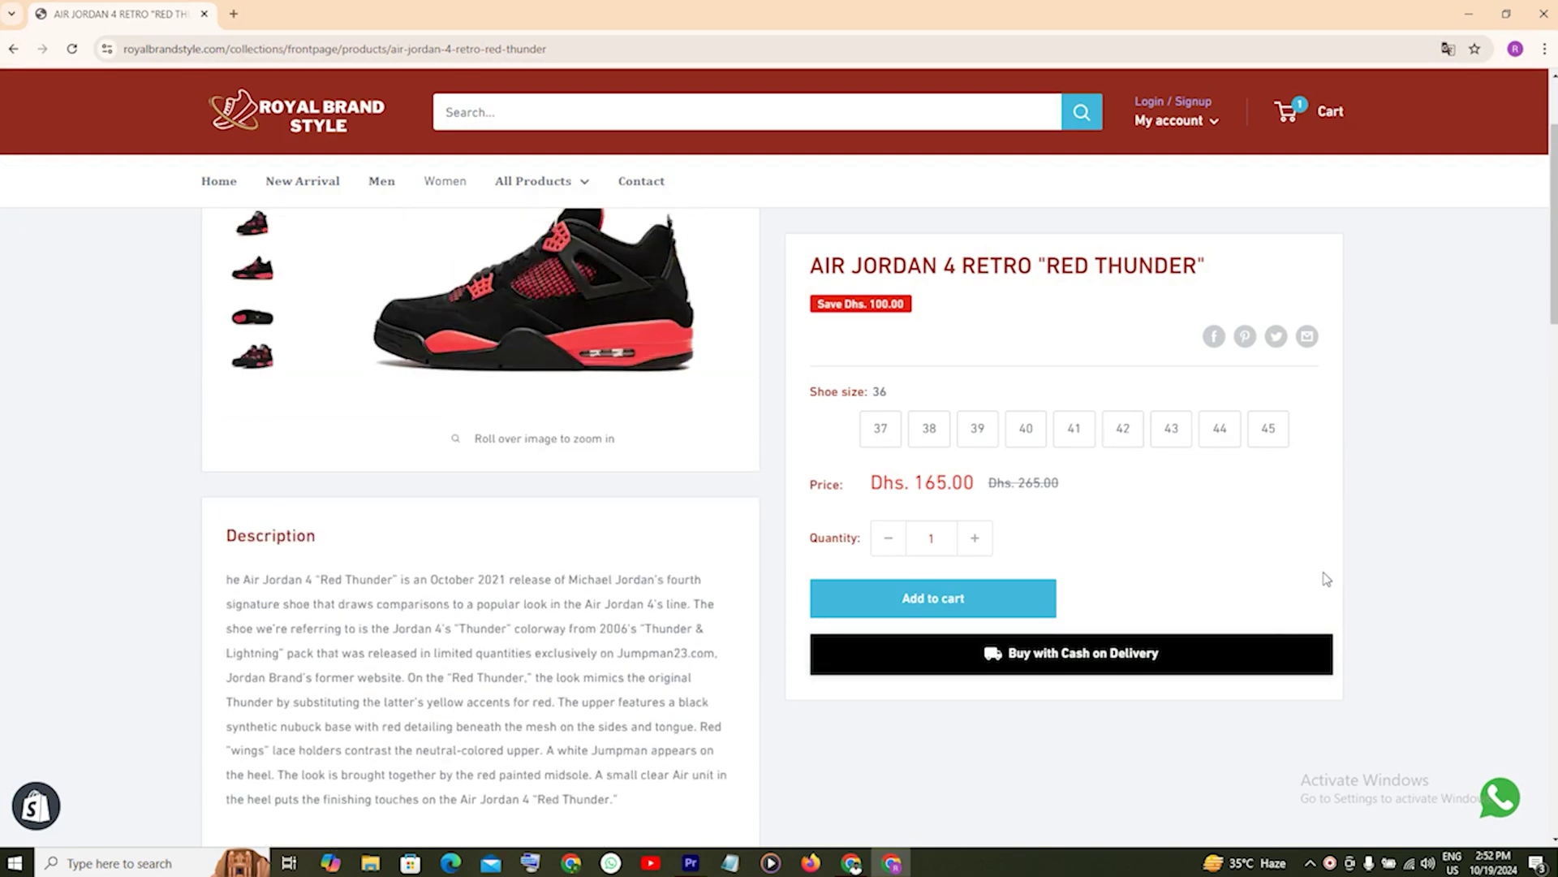
click(1113, 656)
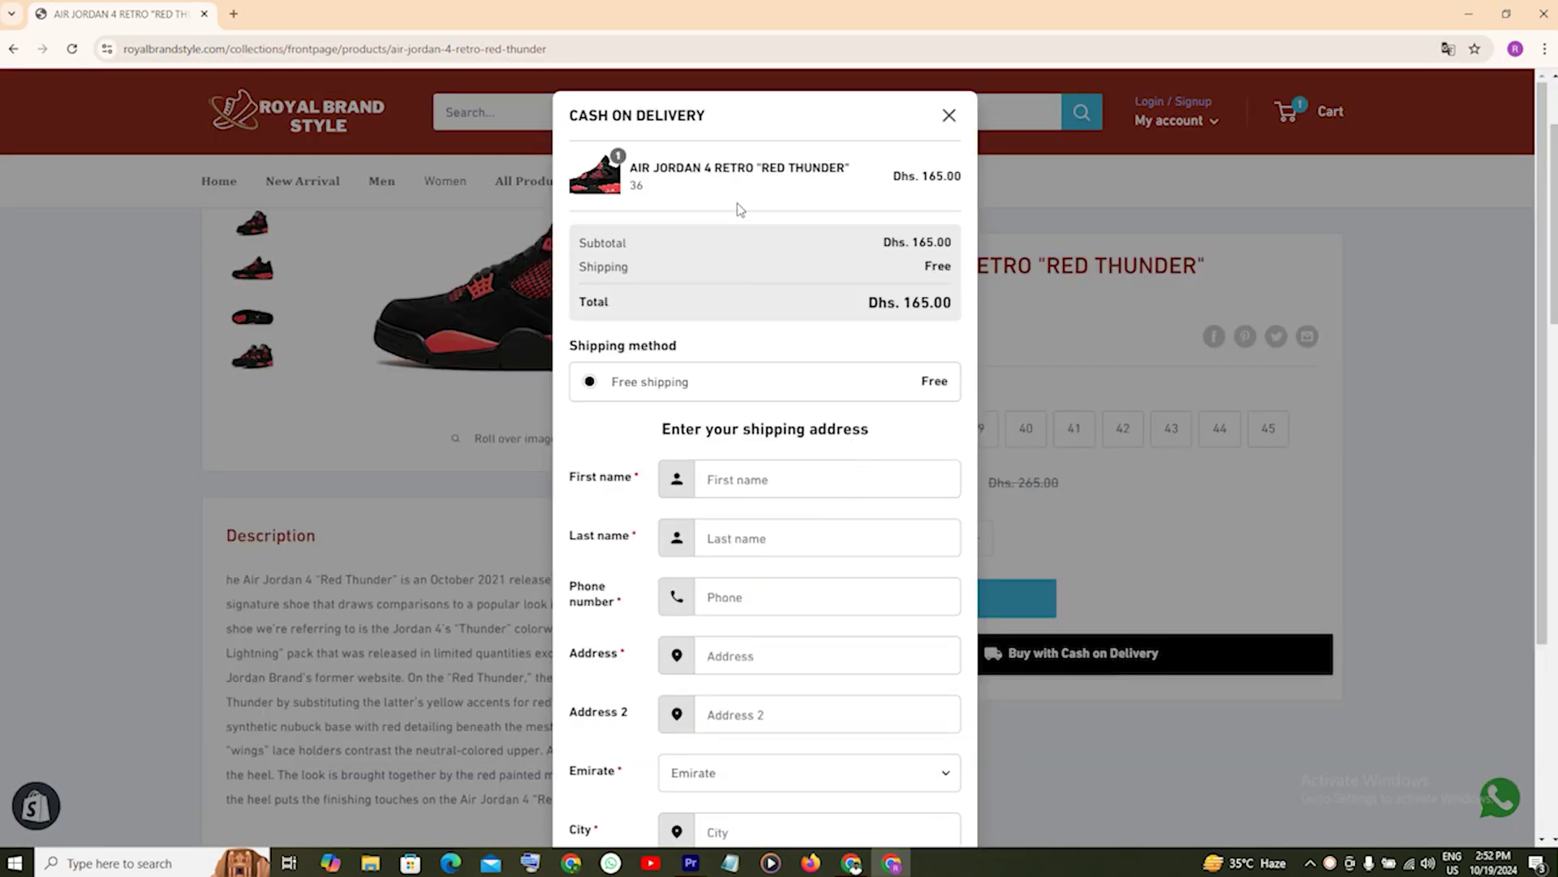
scroll(809, 356, down, 2)
scroll(809, 357, down, 1)
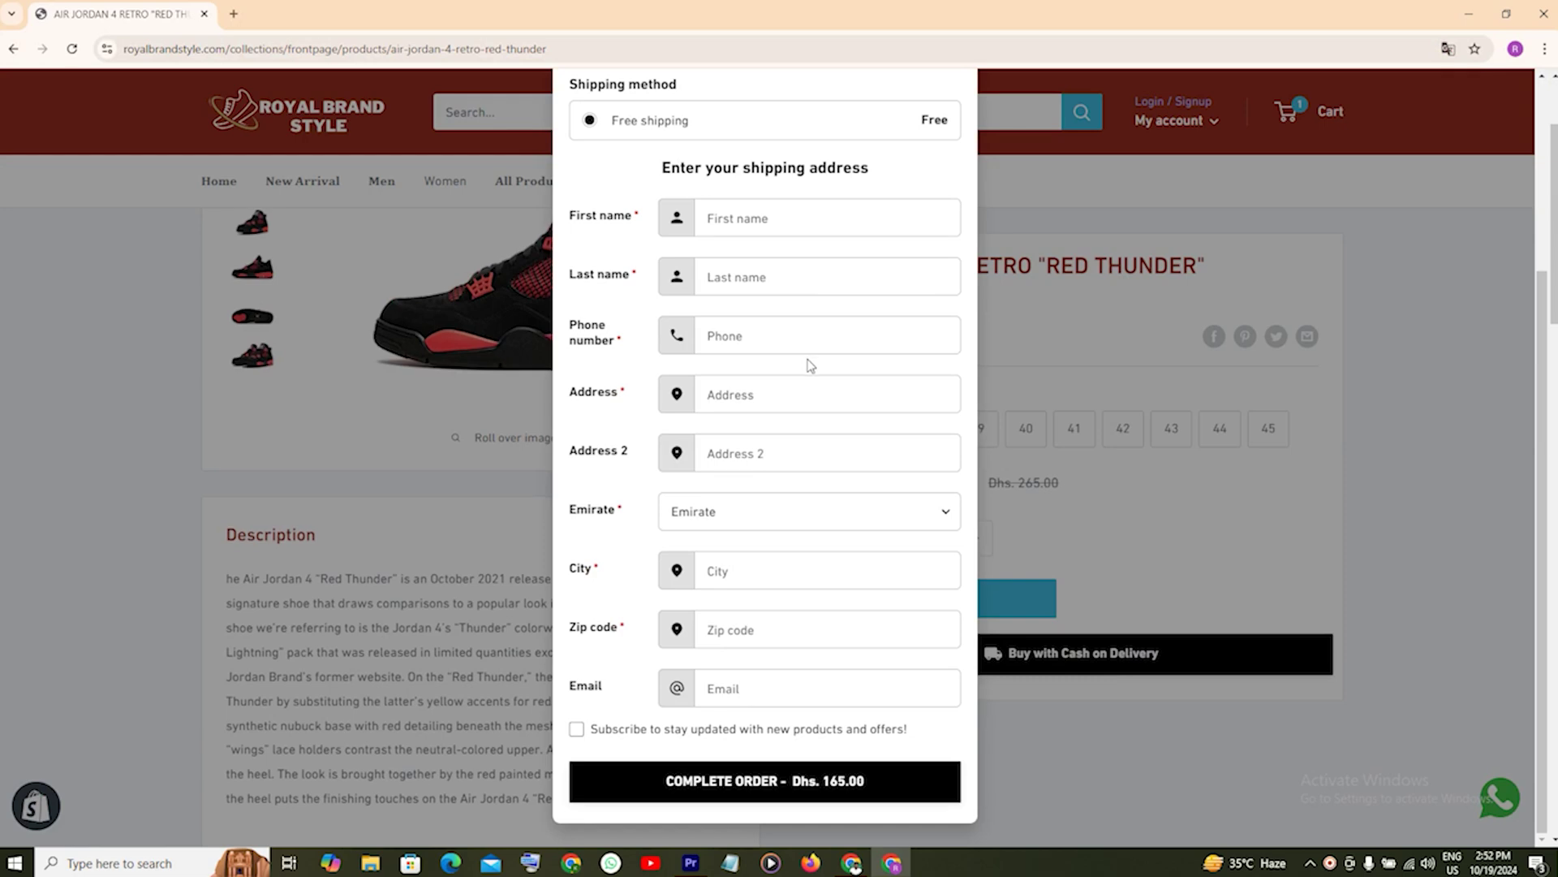
scroll(809, 362, down, 2)
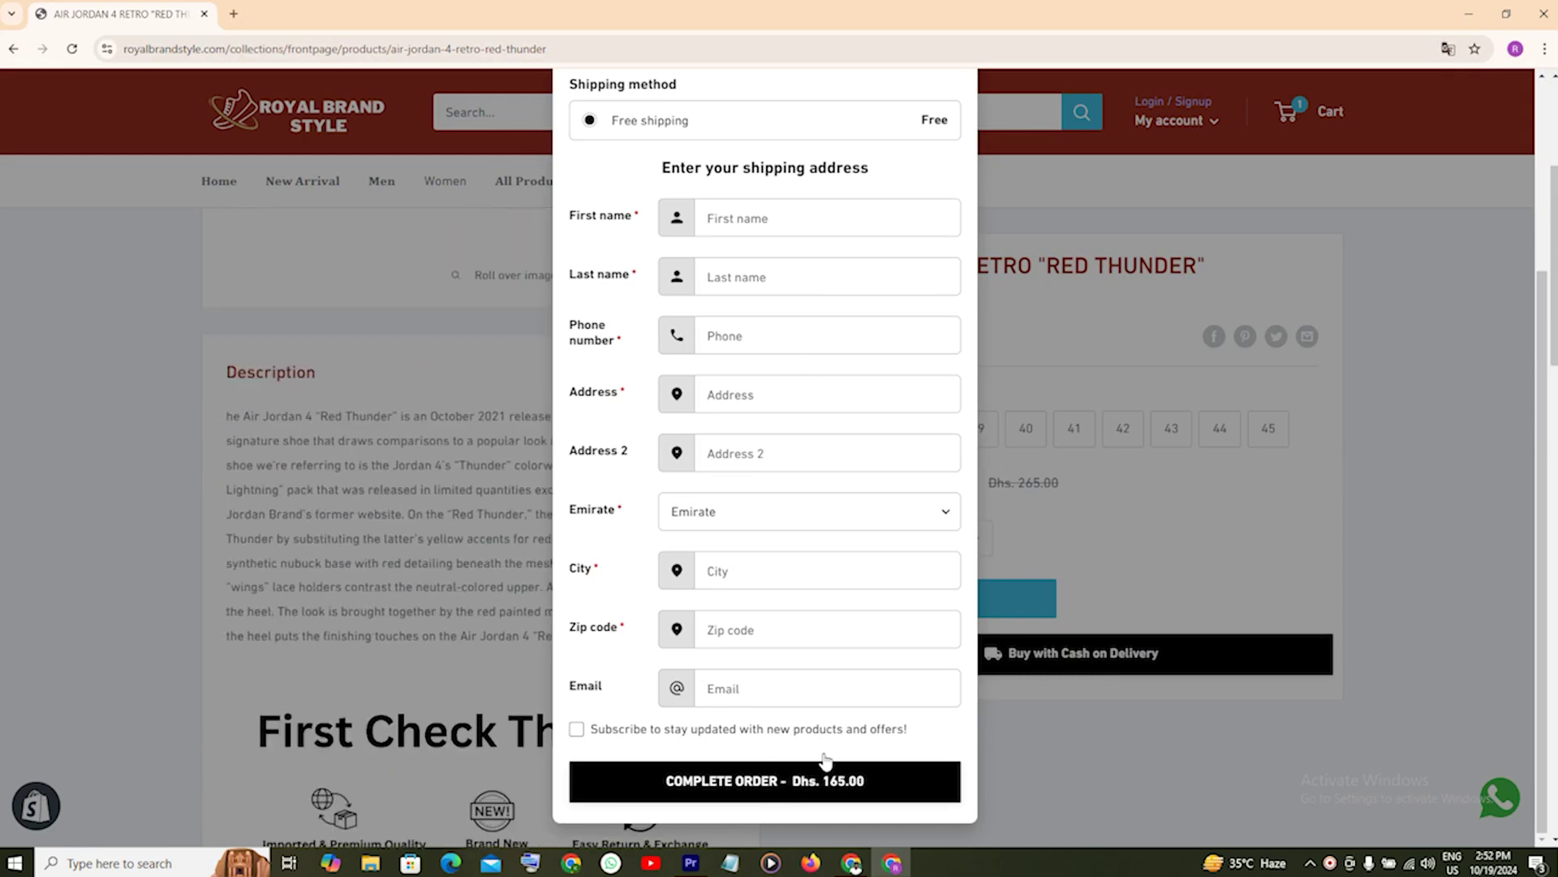
scroll(806, 729, up, 3)
scroll(810, 686, down, 3)
scroll(810, 685, up, 3)
scroll(813, 686, down, 3)
scroll(812, 686, up, 3)
scroll(811, 684, down, 7)
scroll(811, 680, up, 10)
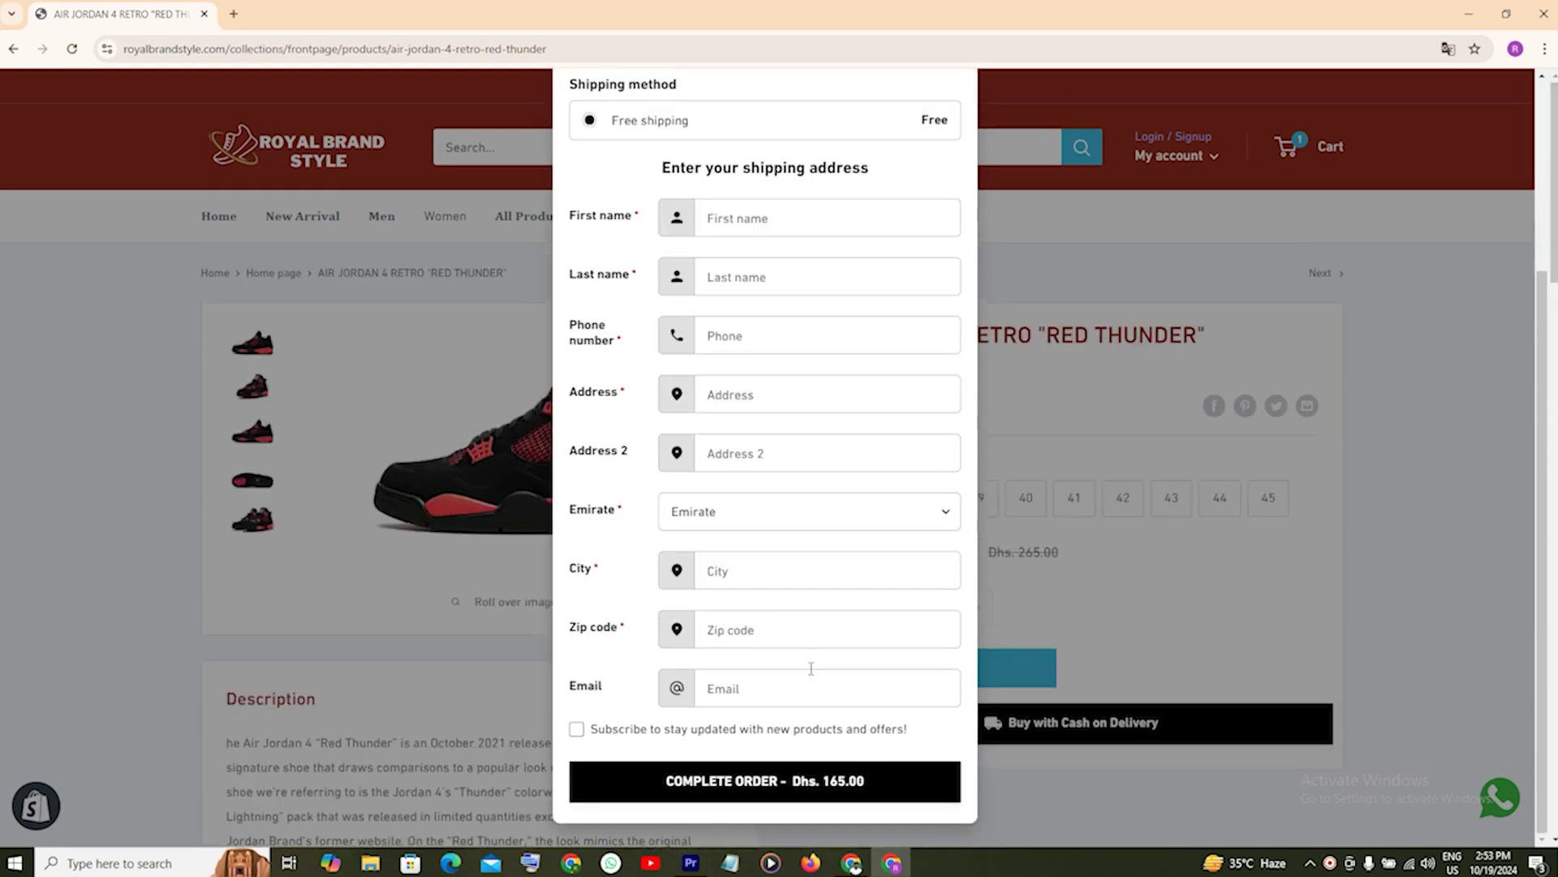
scroll(874, 484, up, 3)
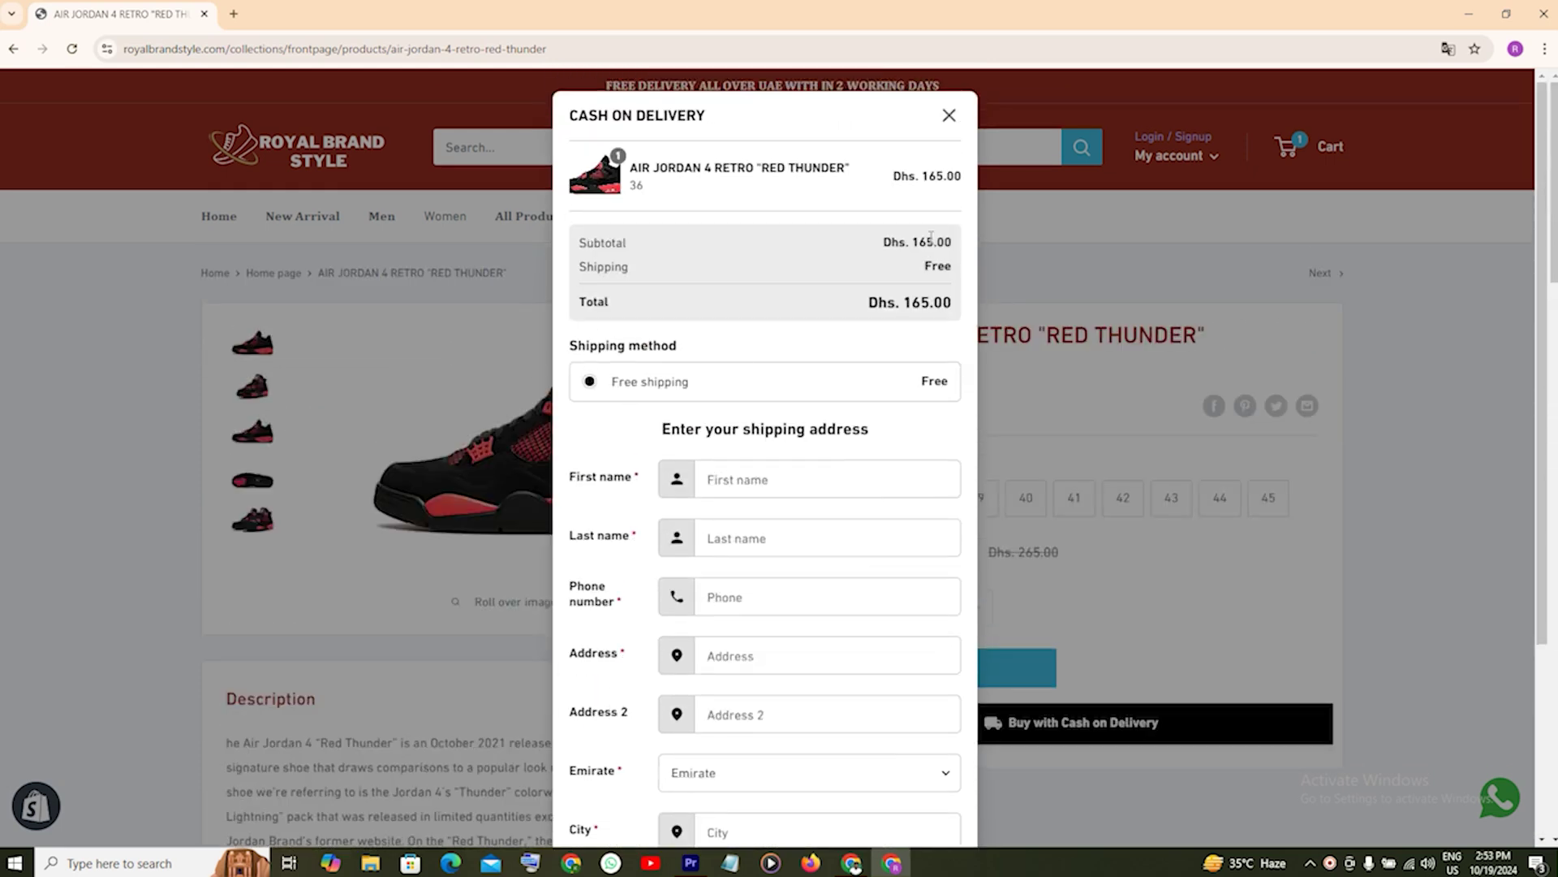
scroll(915, 299, down, 2)
scroll(934, 211, down, 2)
scroll(923, 272, up, 4)
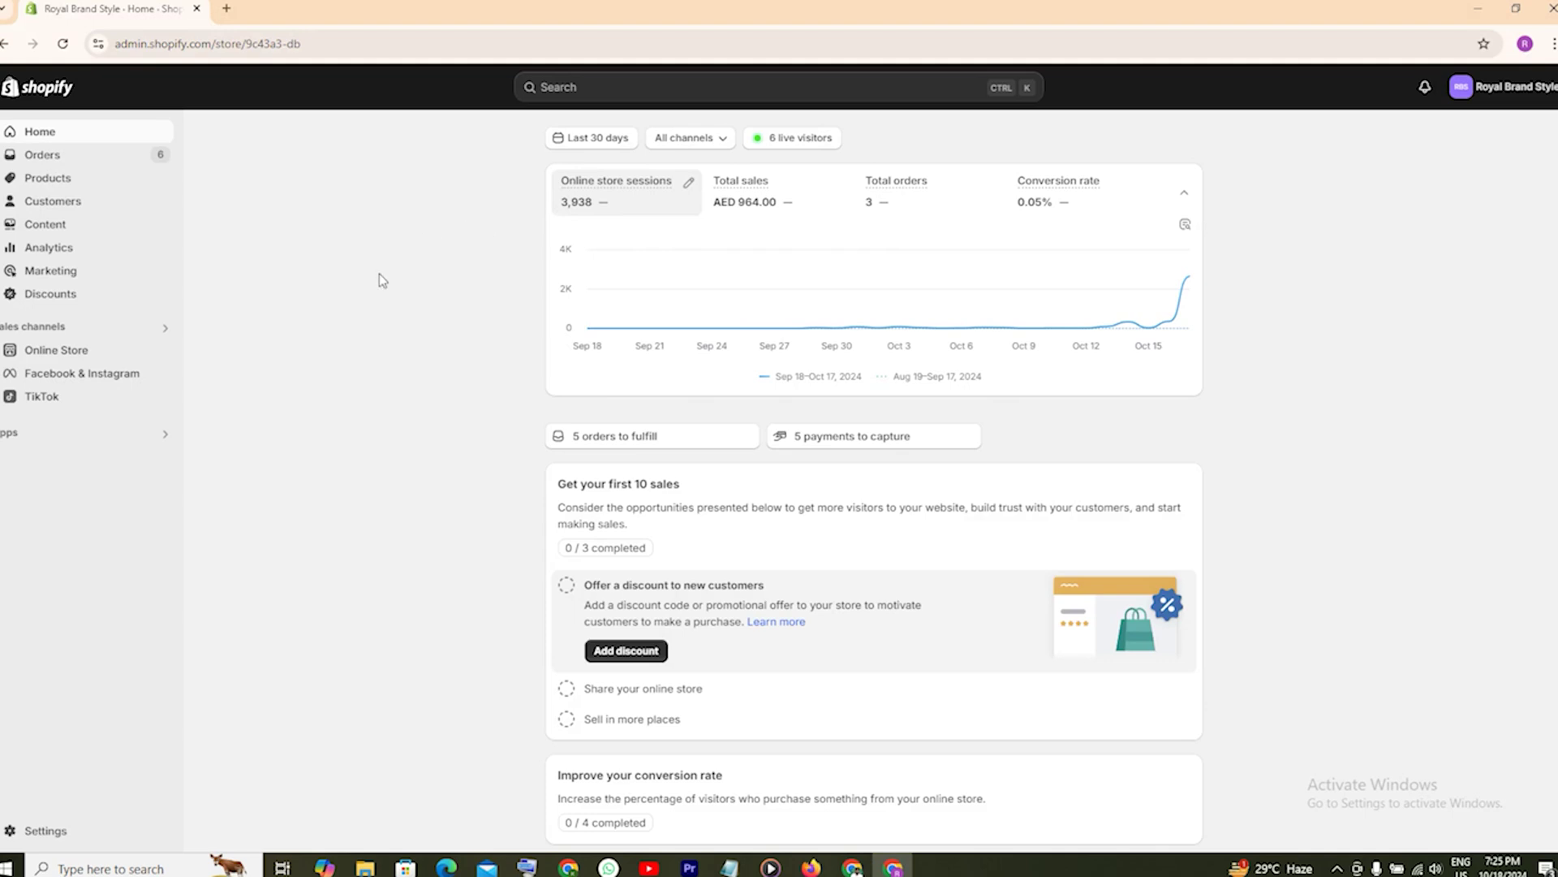
- Search the Shopify App Store for "cod" starting from the store admin's apps list
click(45, 441)
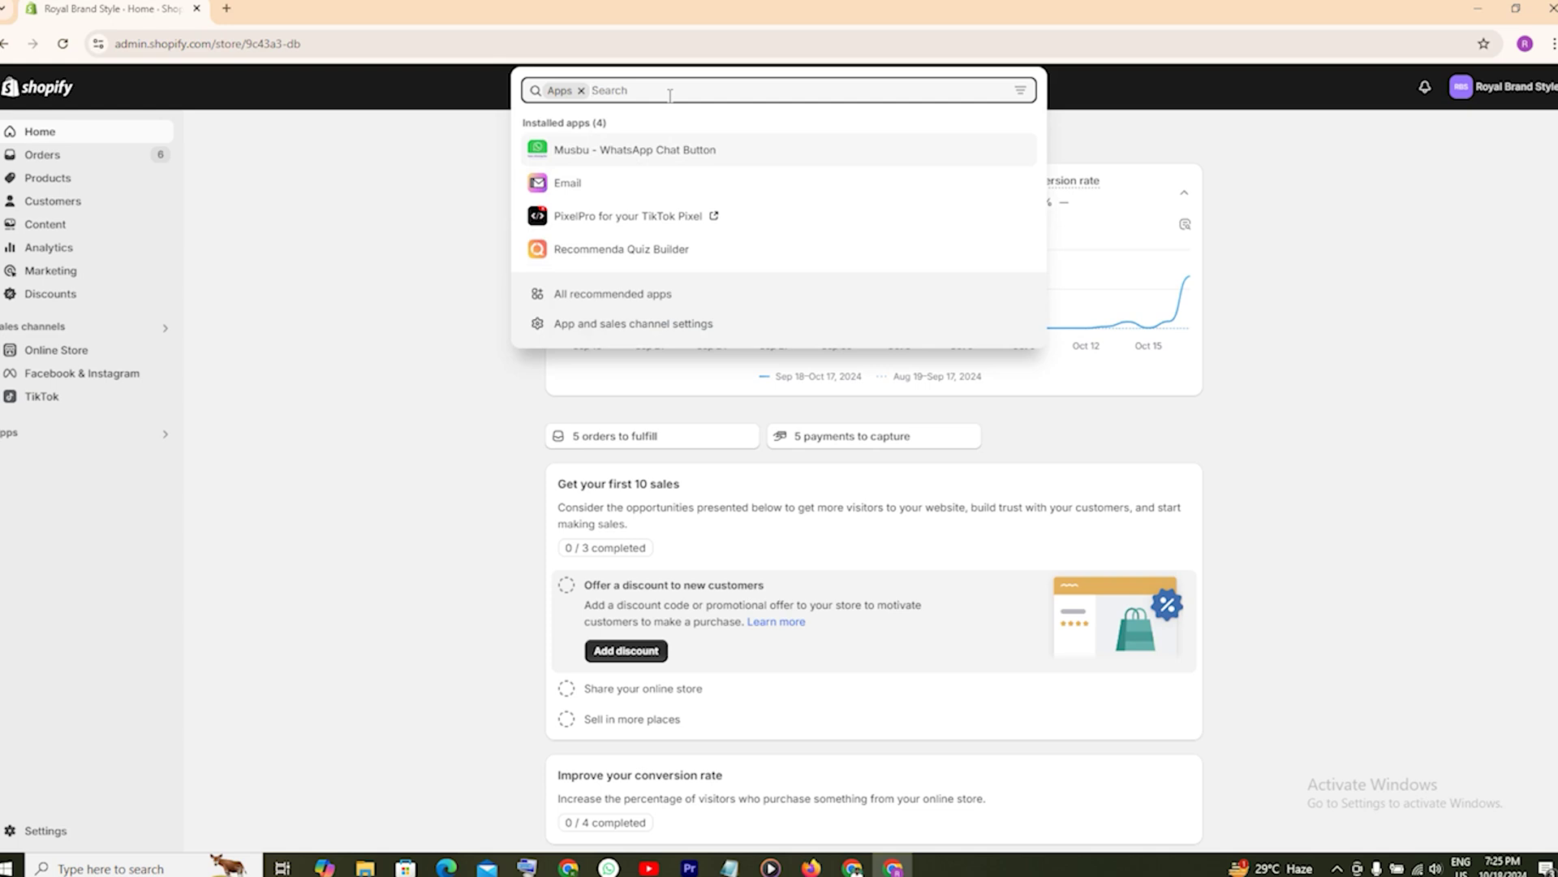
text(cod)
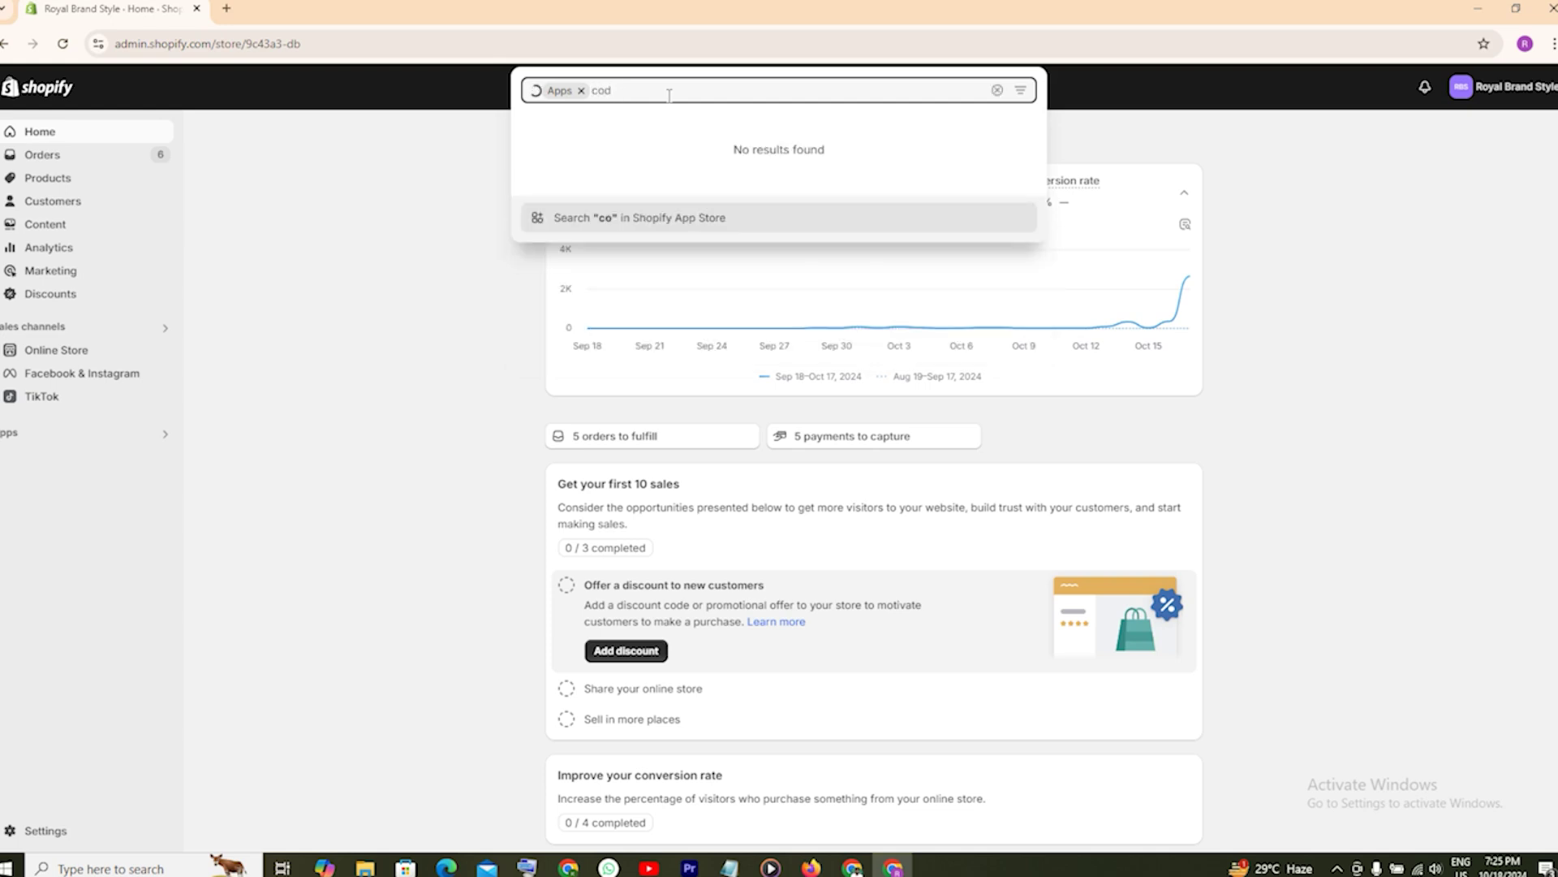
key(Return)
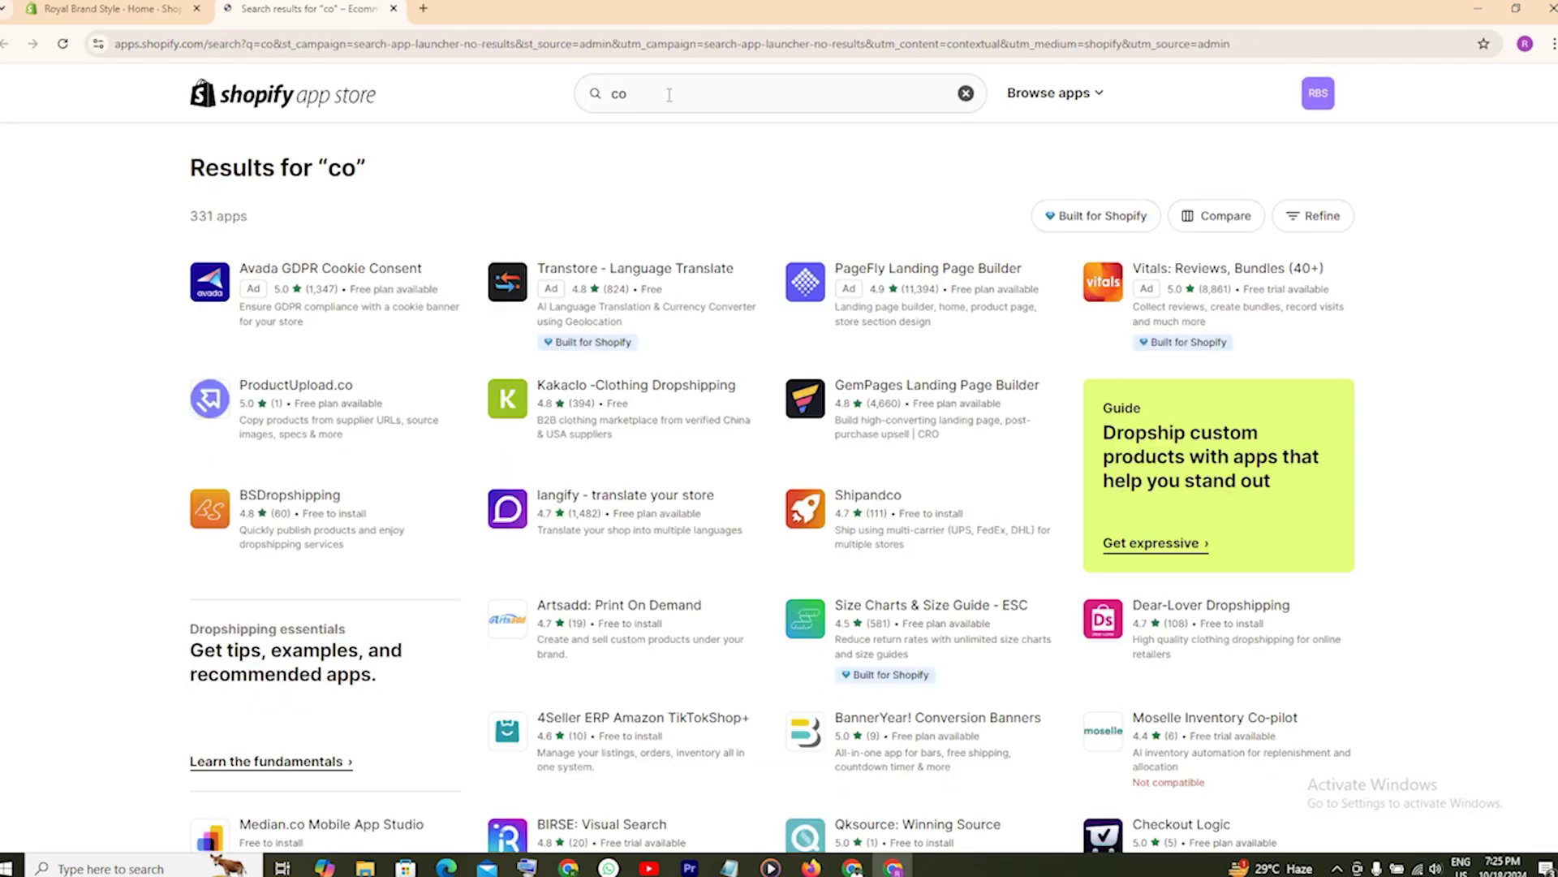
click(670, 95)
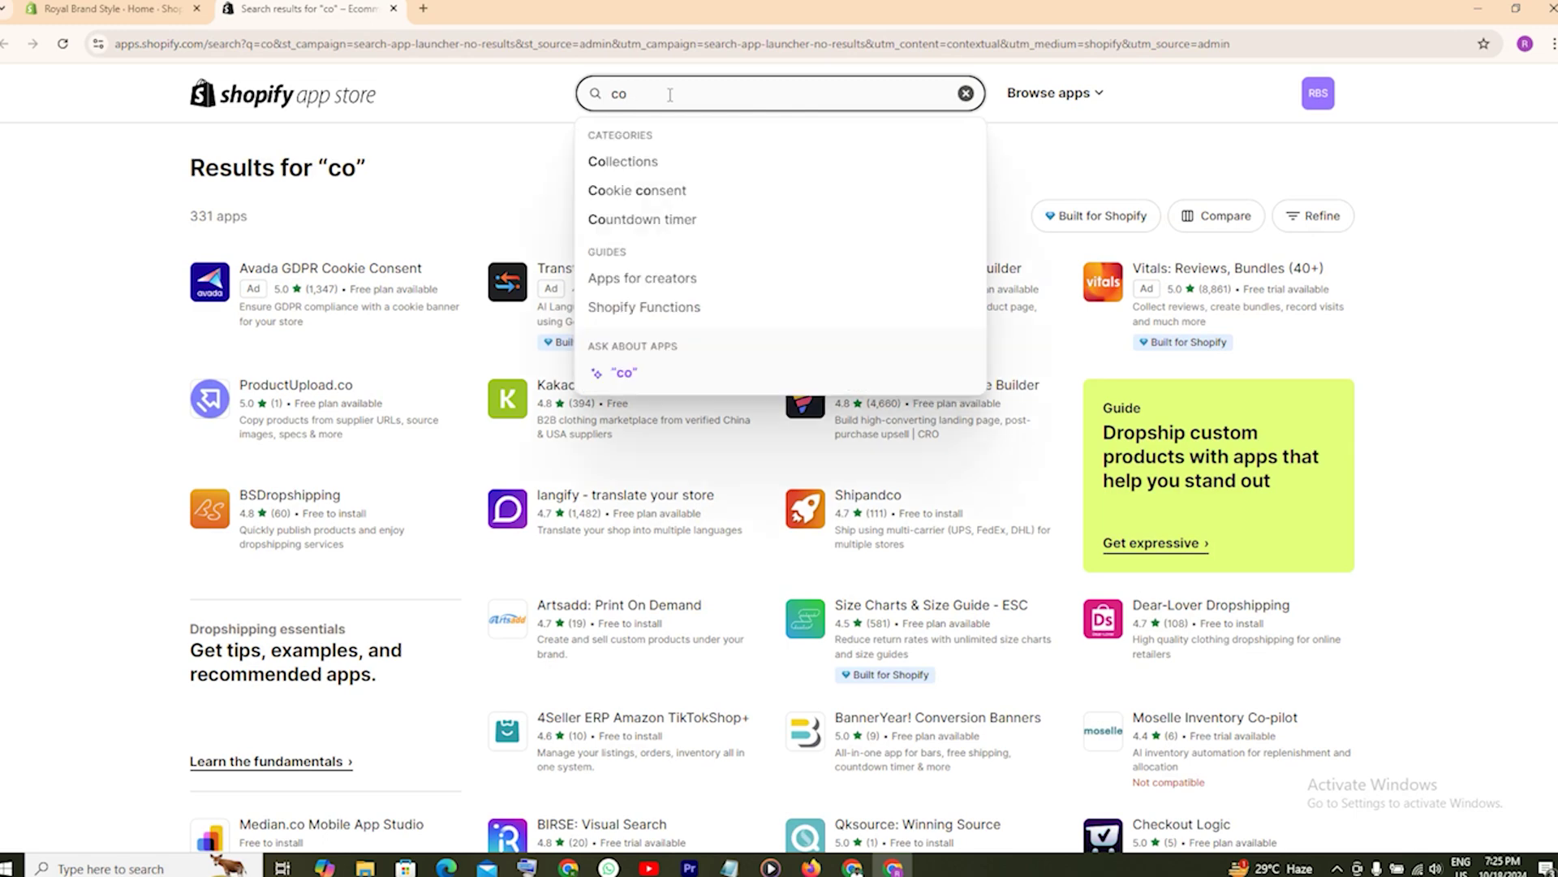
text(d)
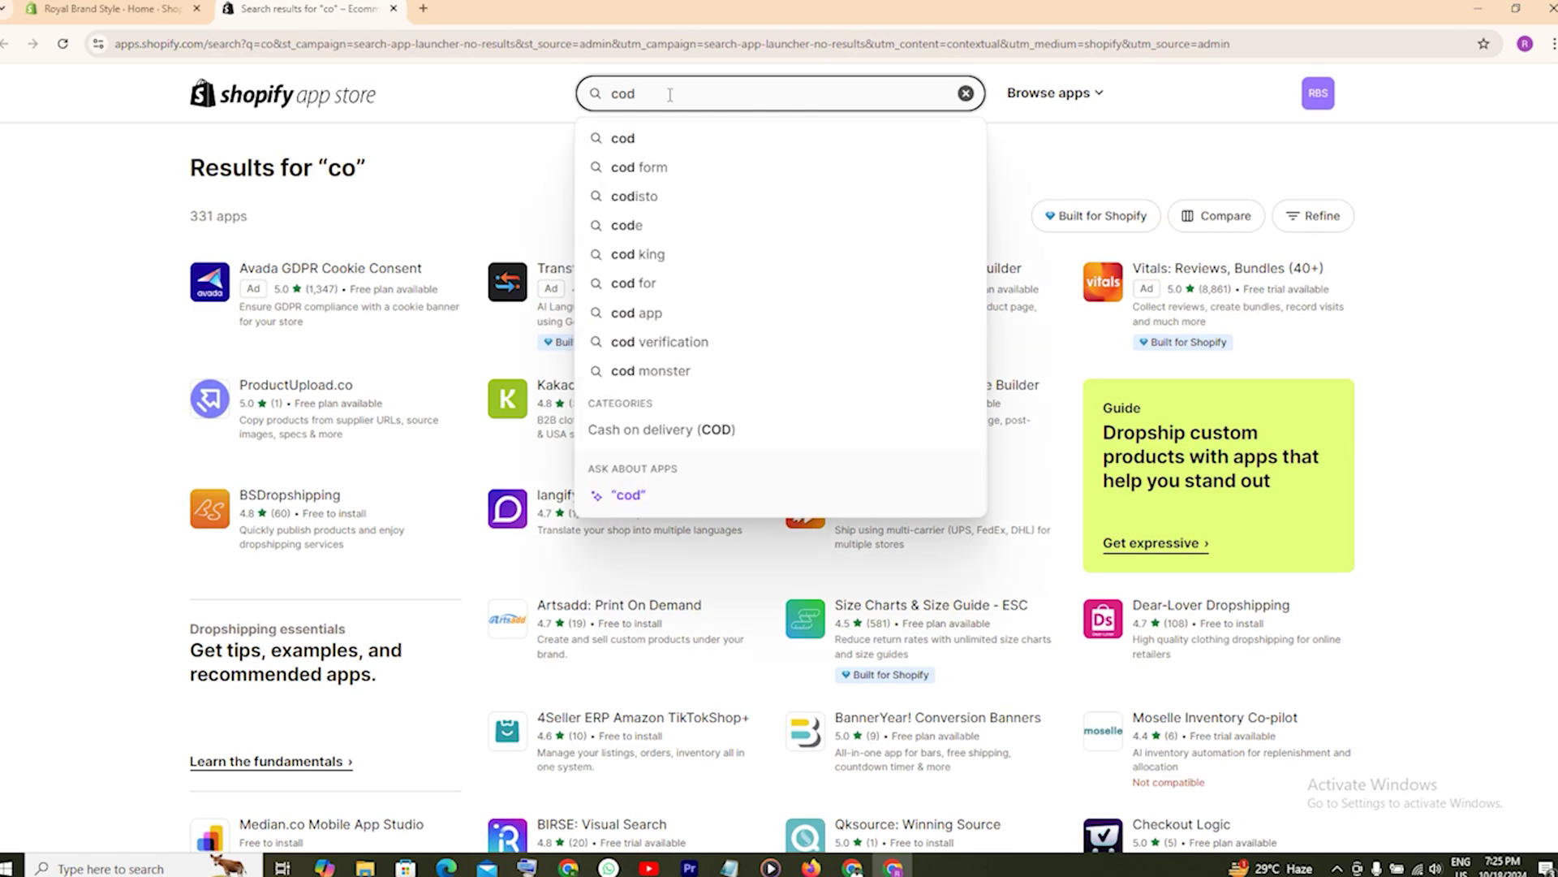
key(Return)
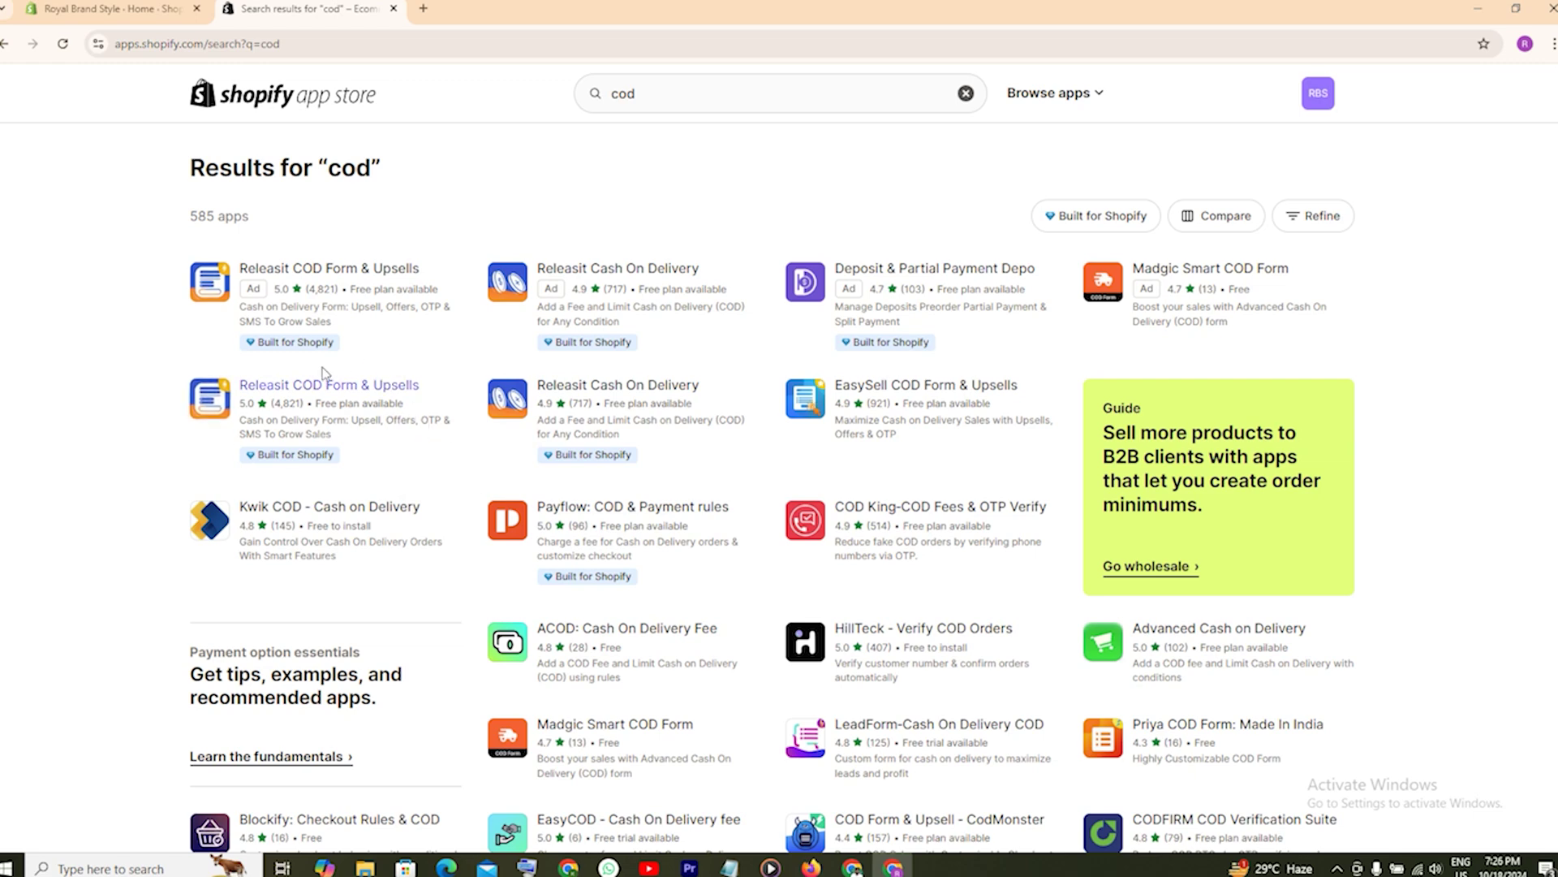
- Install the Releasit COD Form & Upsells app on the store with English as its language
click(358, 390)
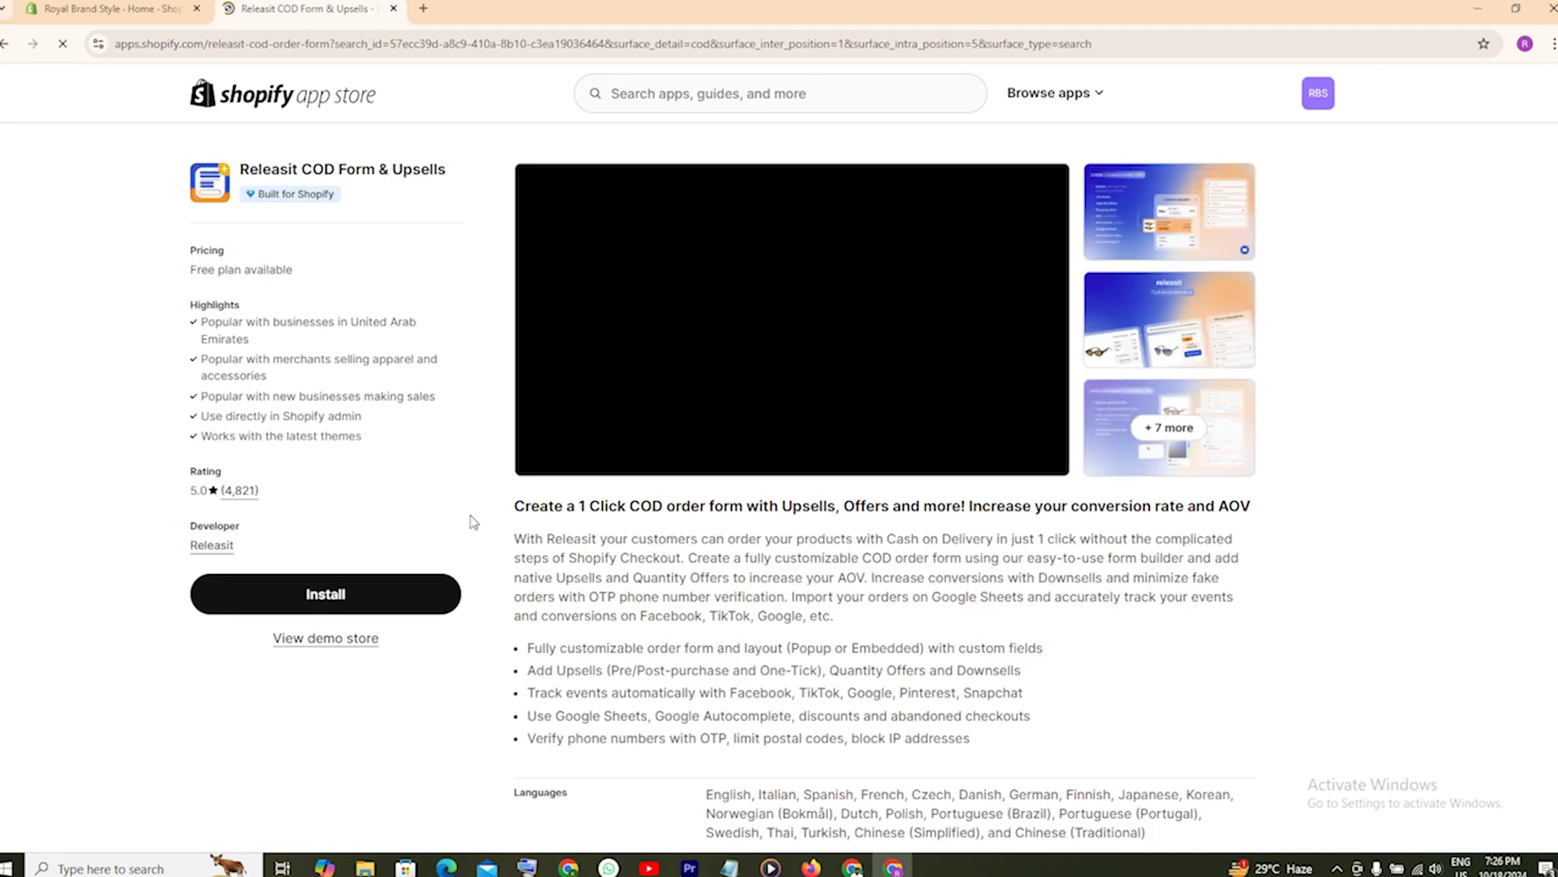
click(346, 598)
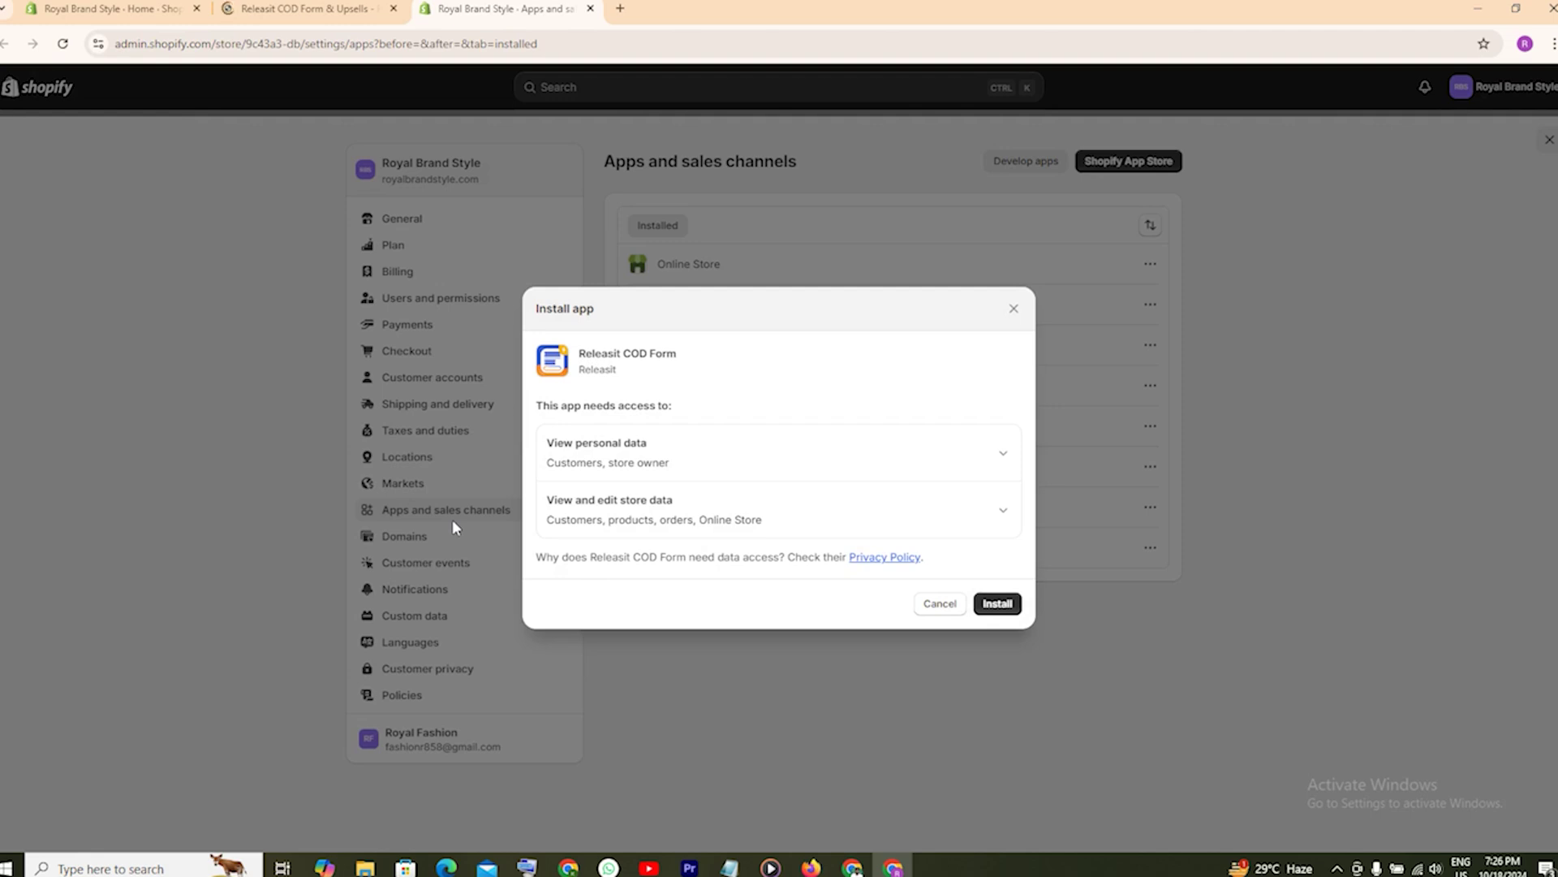
click(997, 609)
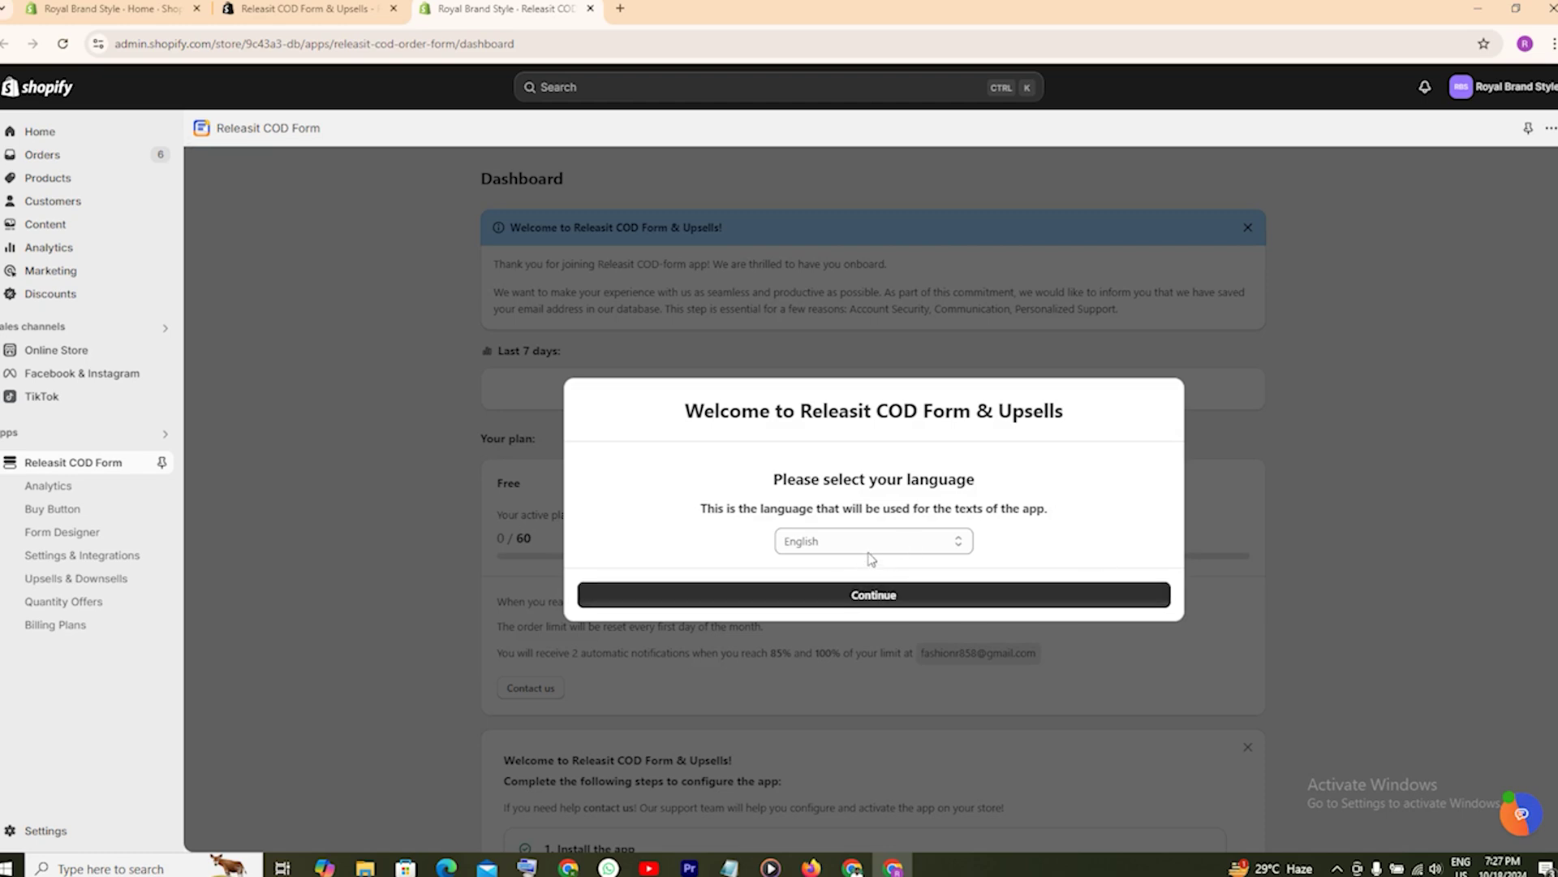
click(877, 604)
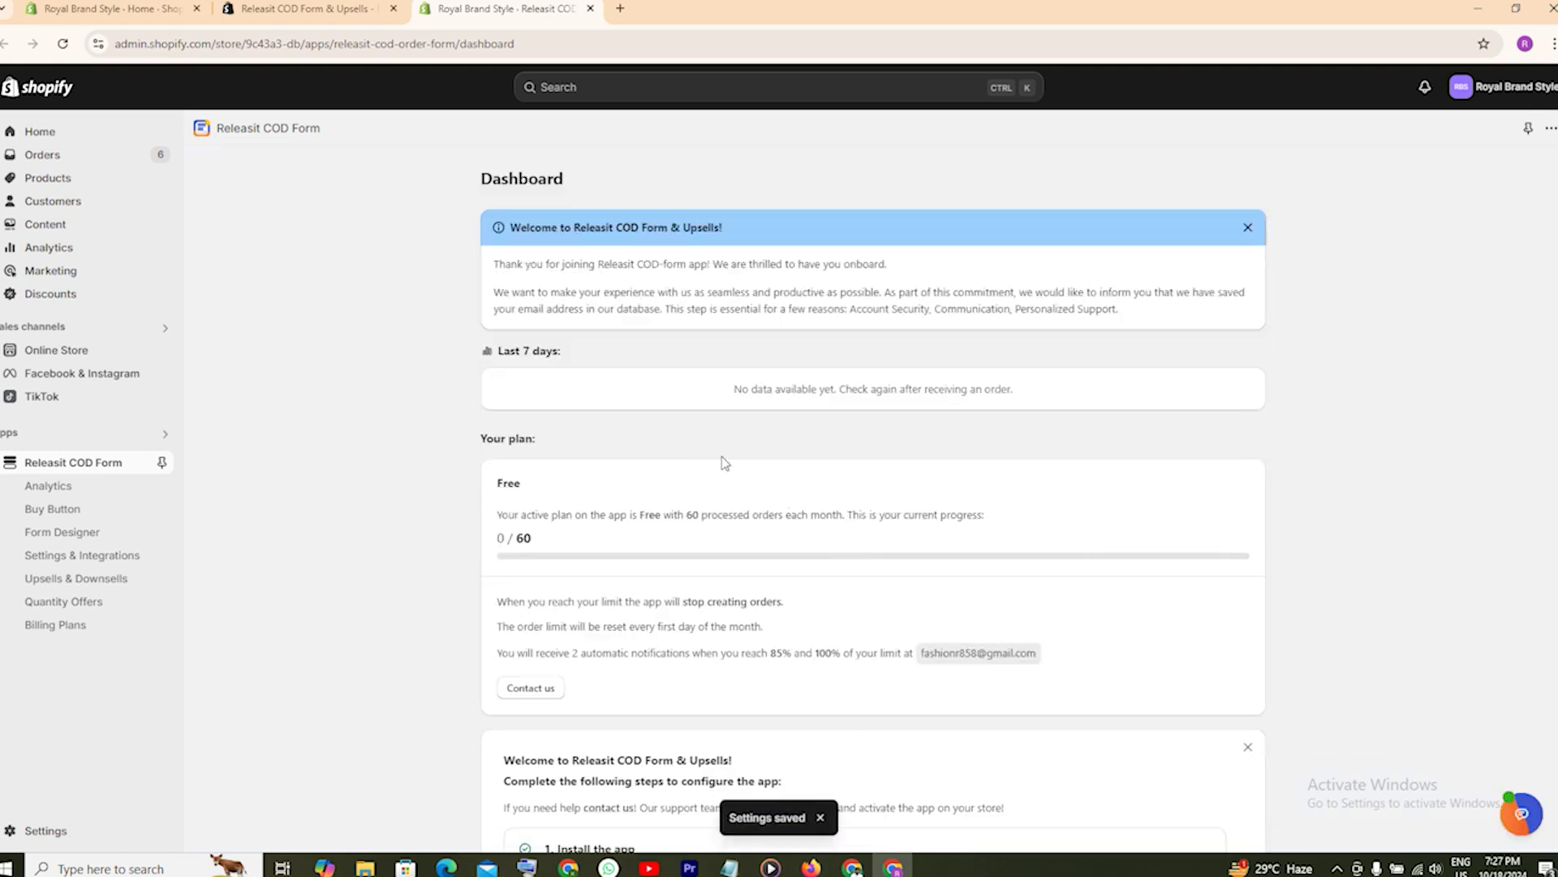
- Open the store theme from the app's setup instructions and save it with the Releasit COD Form embed activated
scroll(540, 454, down, 5)
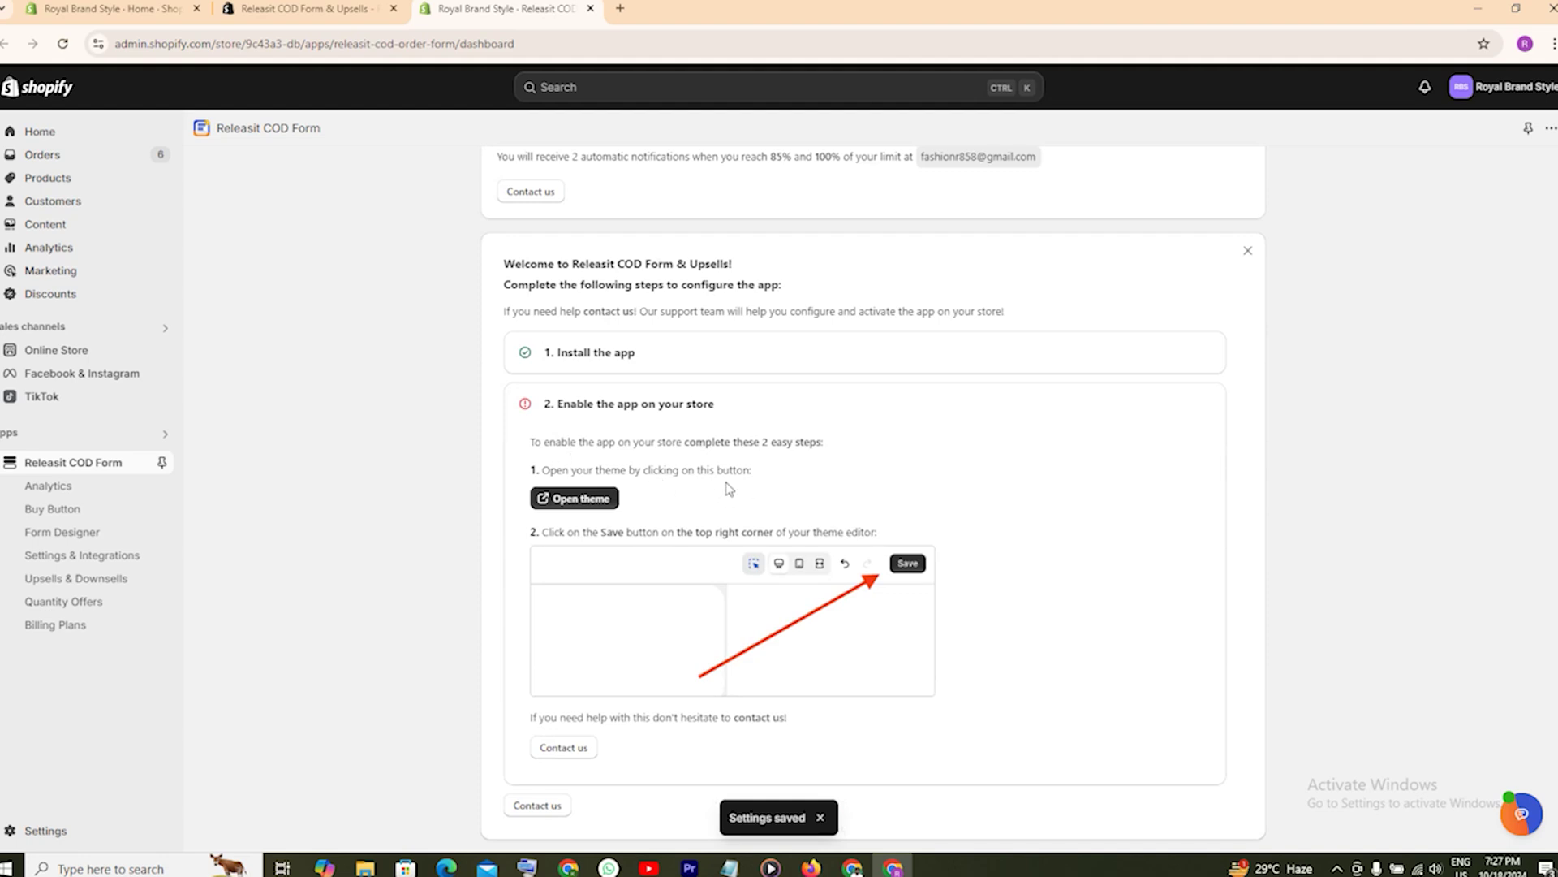
scroll(817, 464, down, 1)
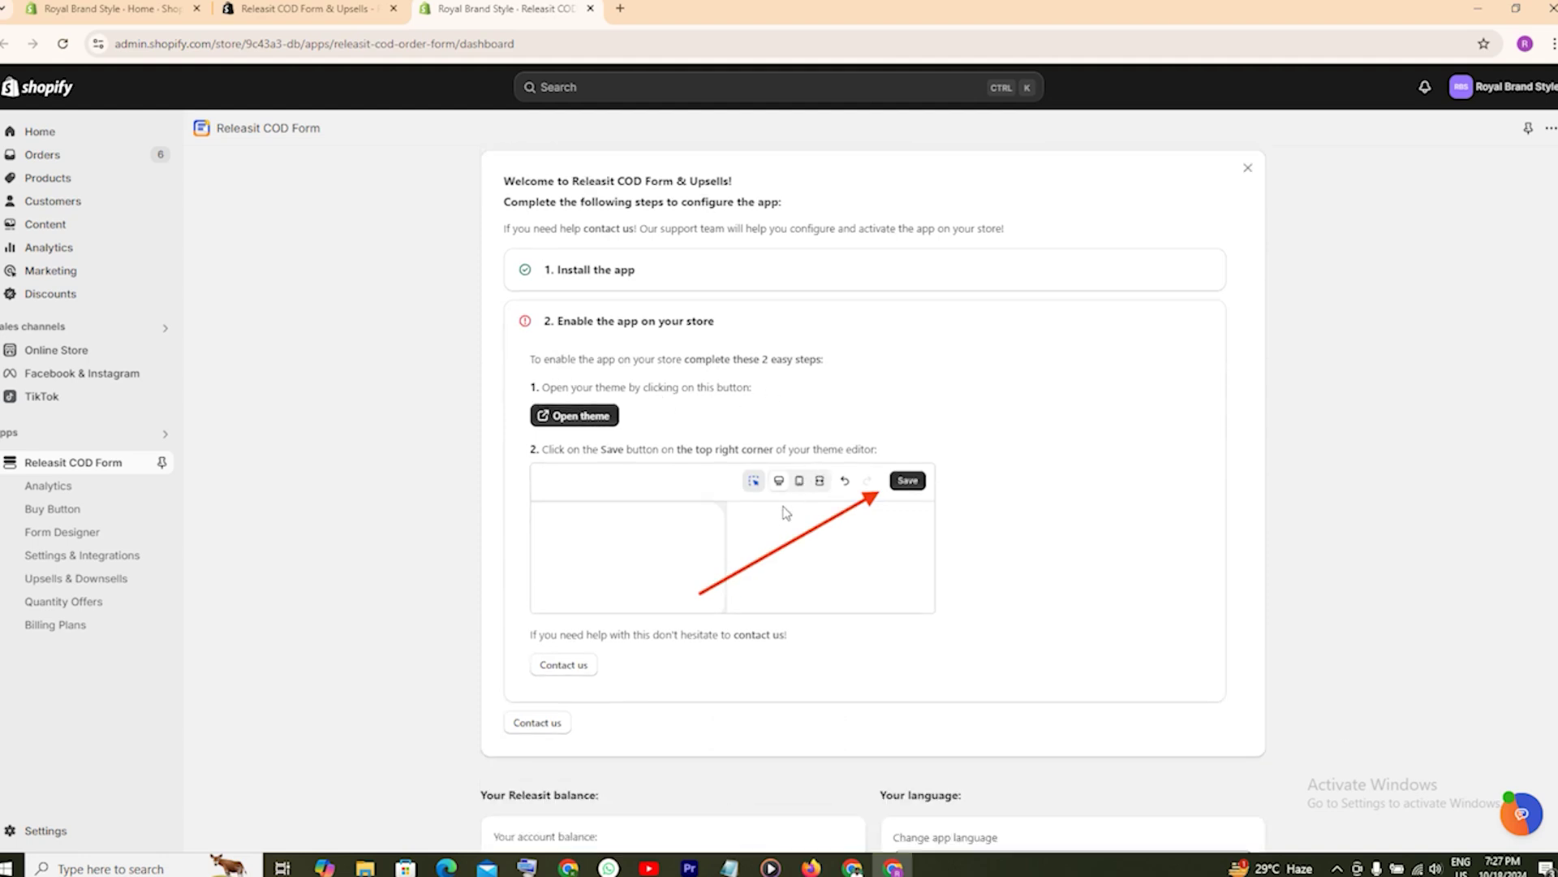
click(589, 418)
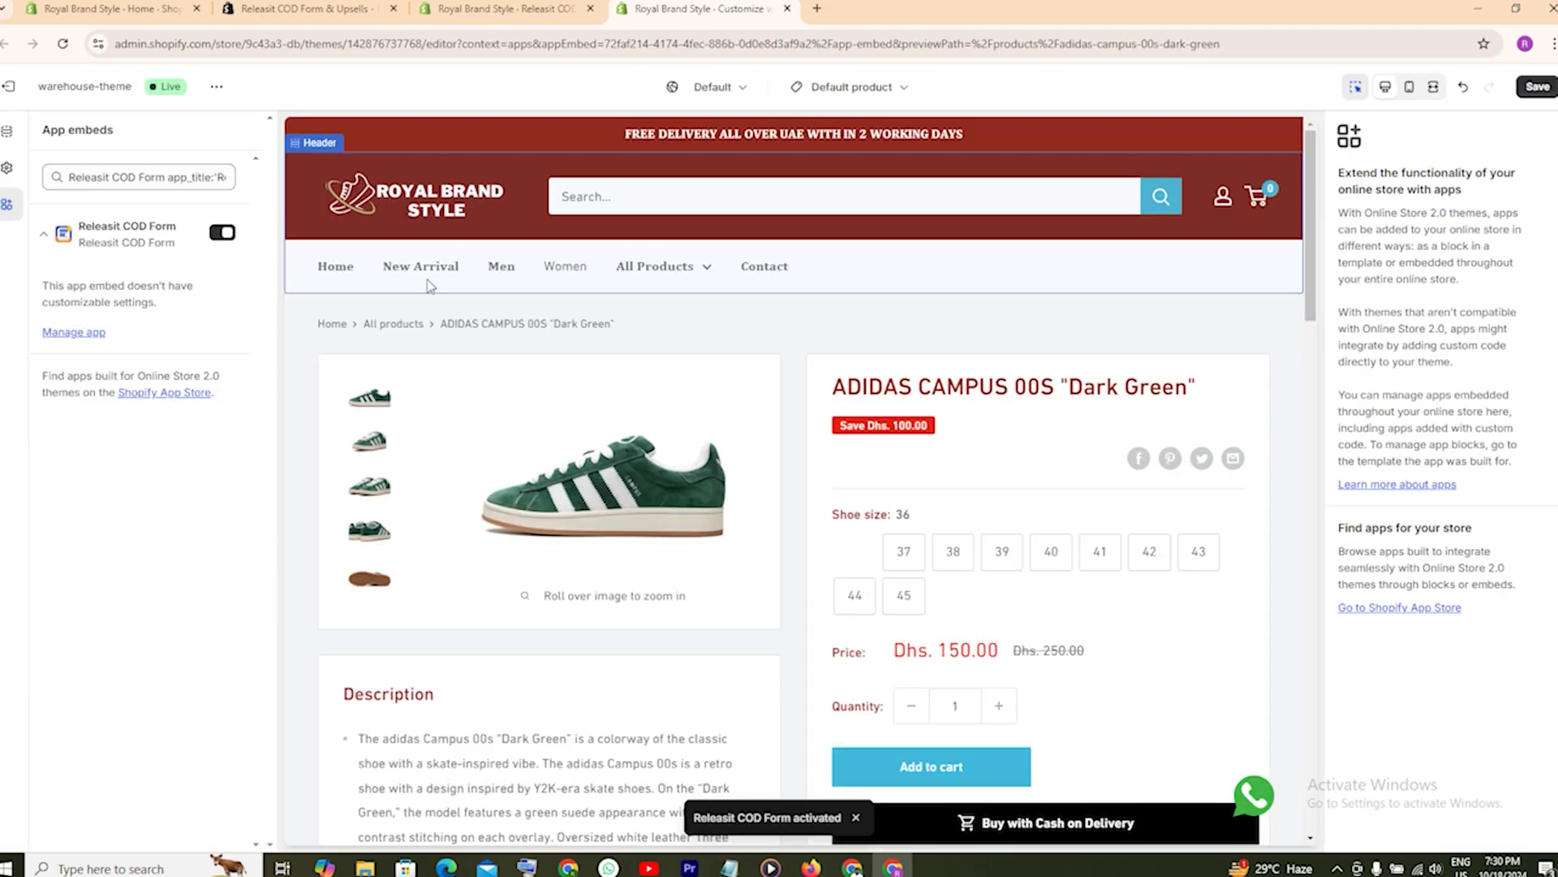
click(219, 238)
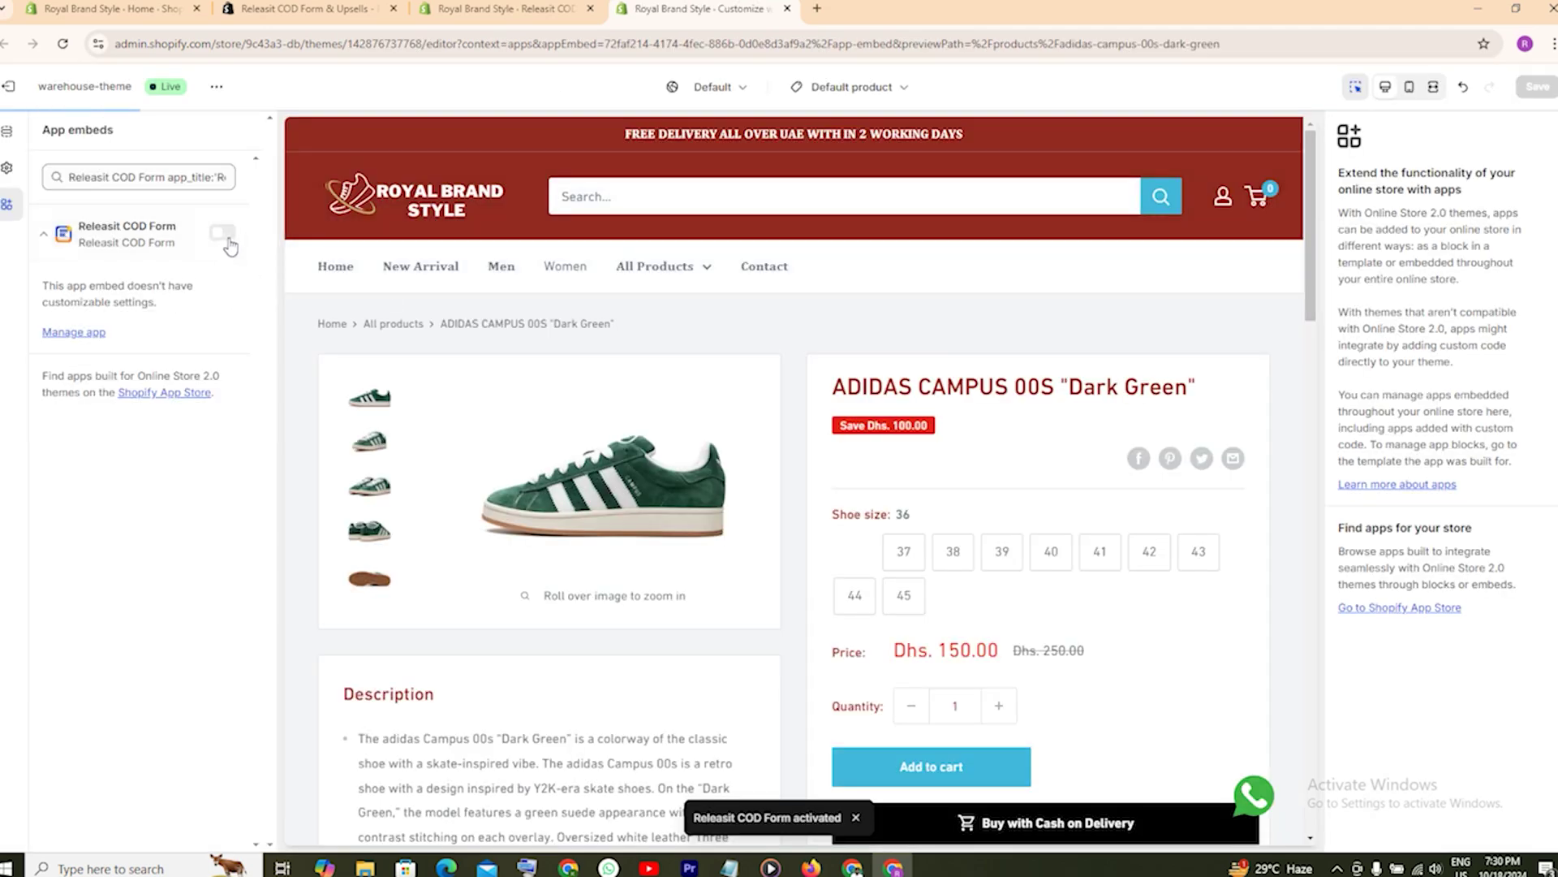
click(231, 239)
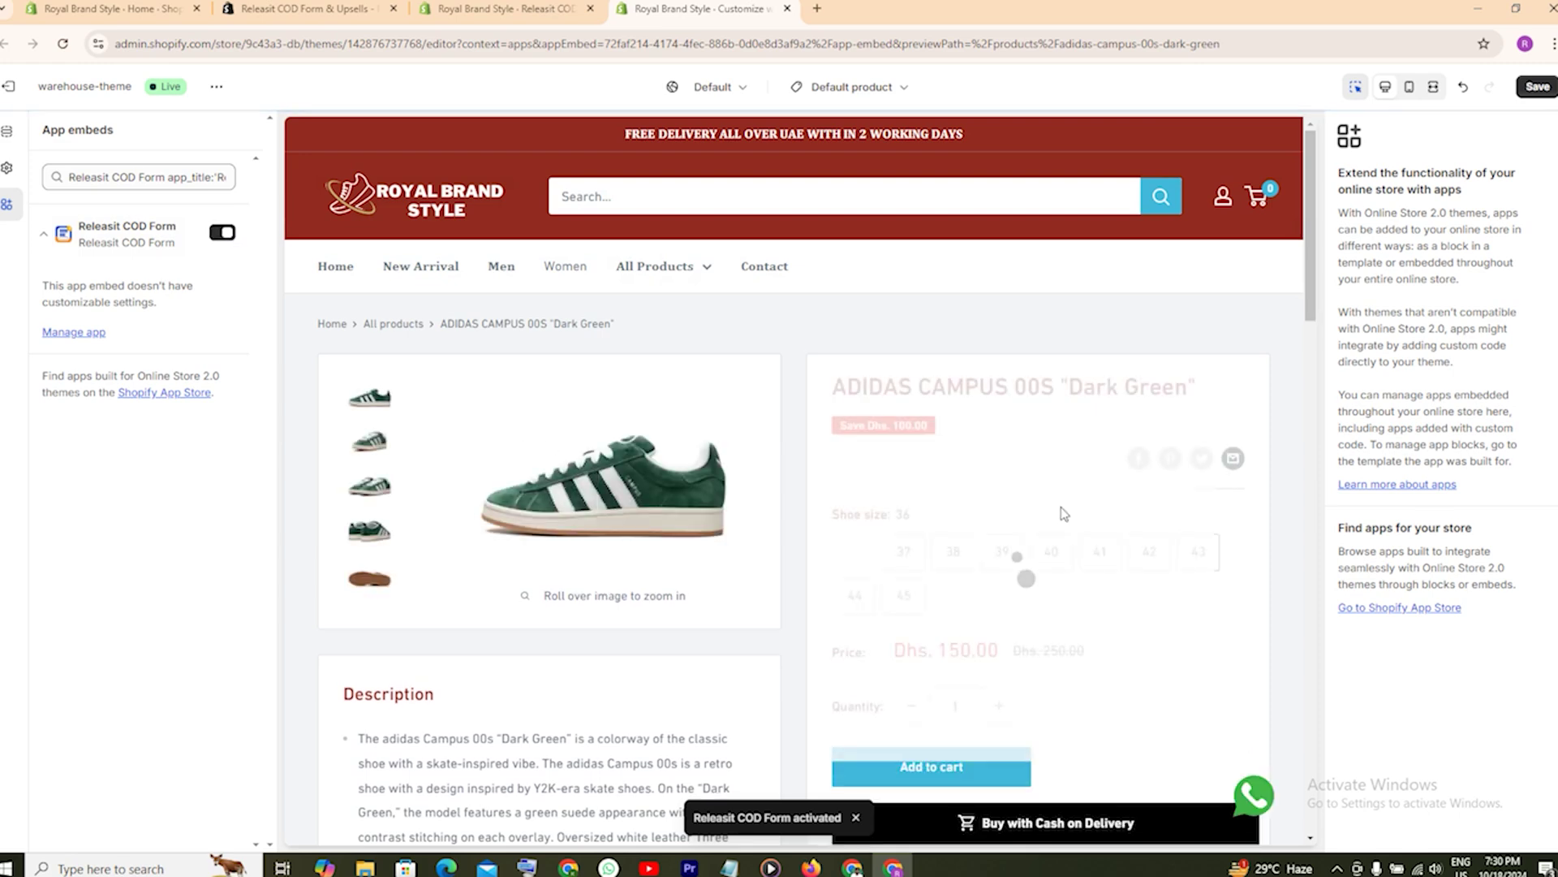
scroll(1156, 508, down, 1)
scroll(1160, 519, down, 3)
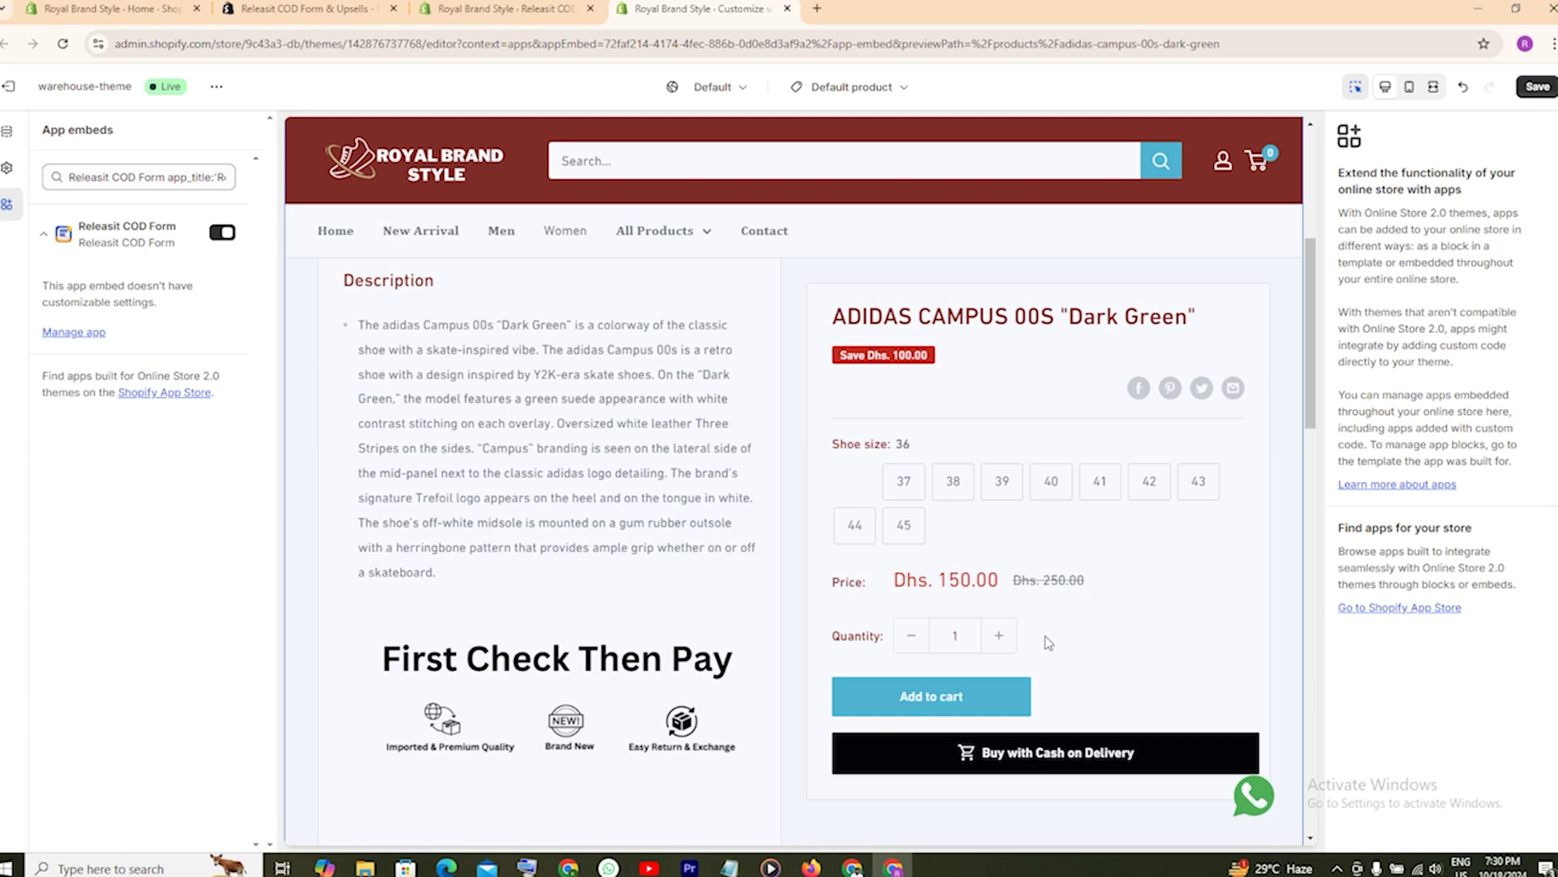
click(1536, 88)
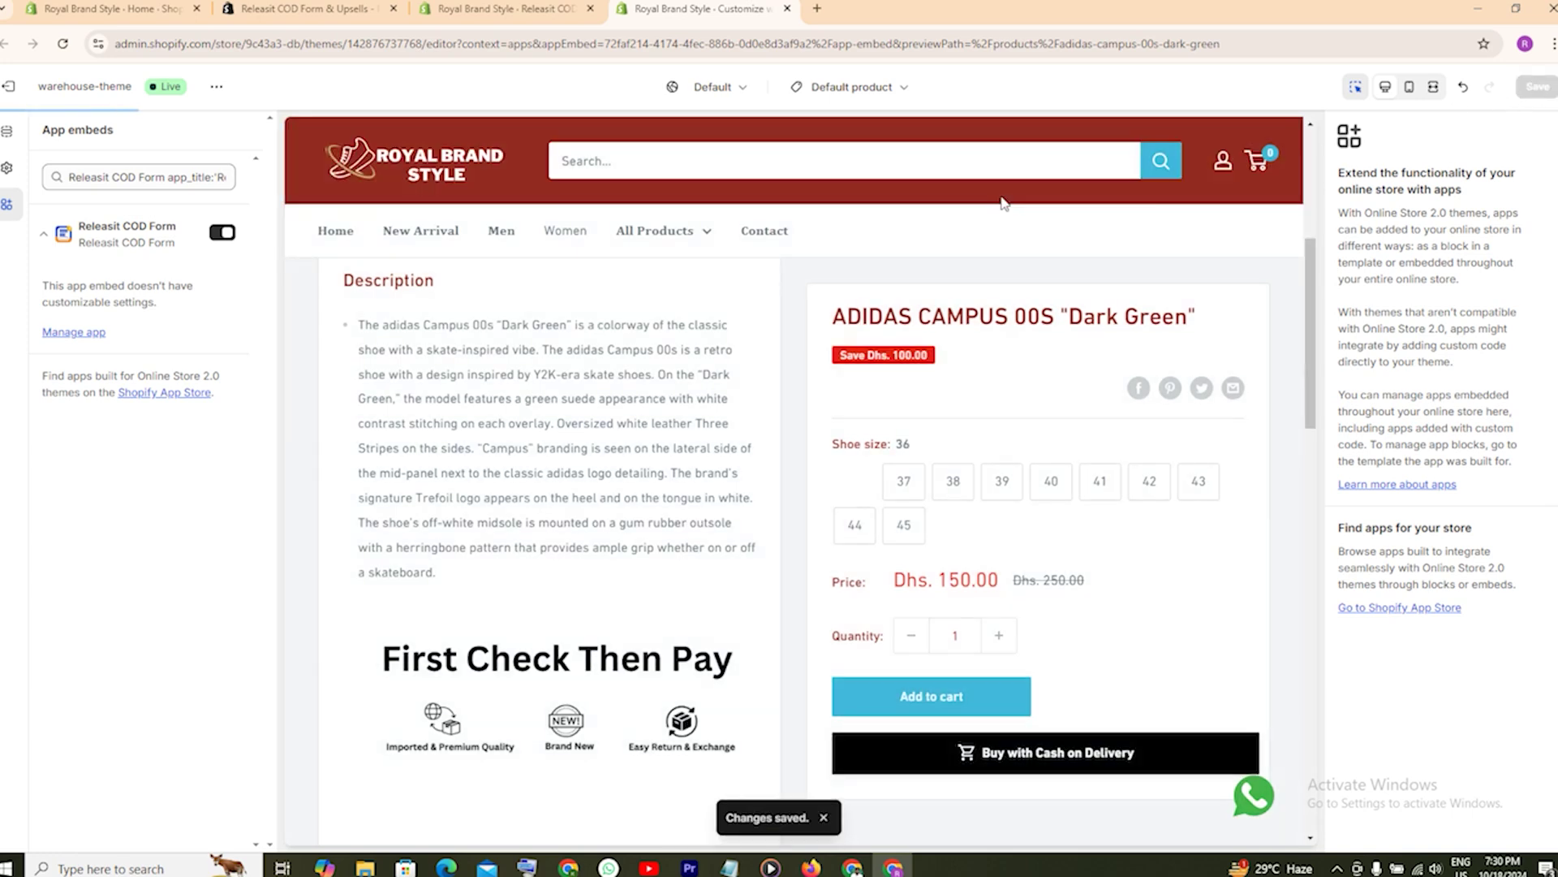
- Return to the Releasit COD Form dashboard to review its balance and language sections, and view the app's Analytics page
click(512, 8)
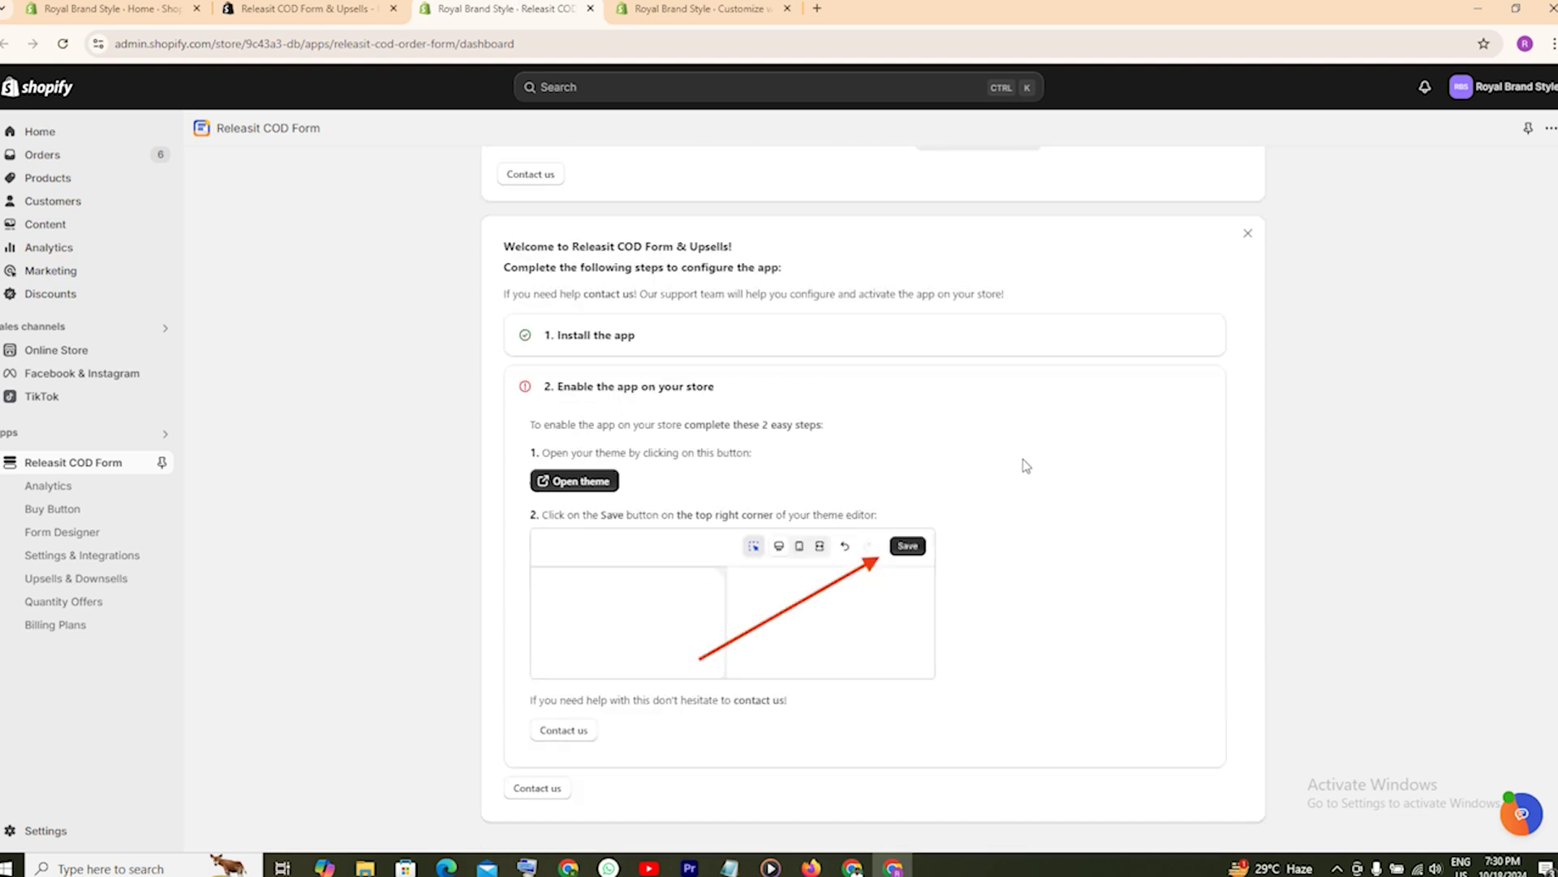
scroll(1025, 464, down, 3)
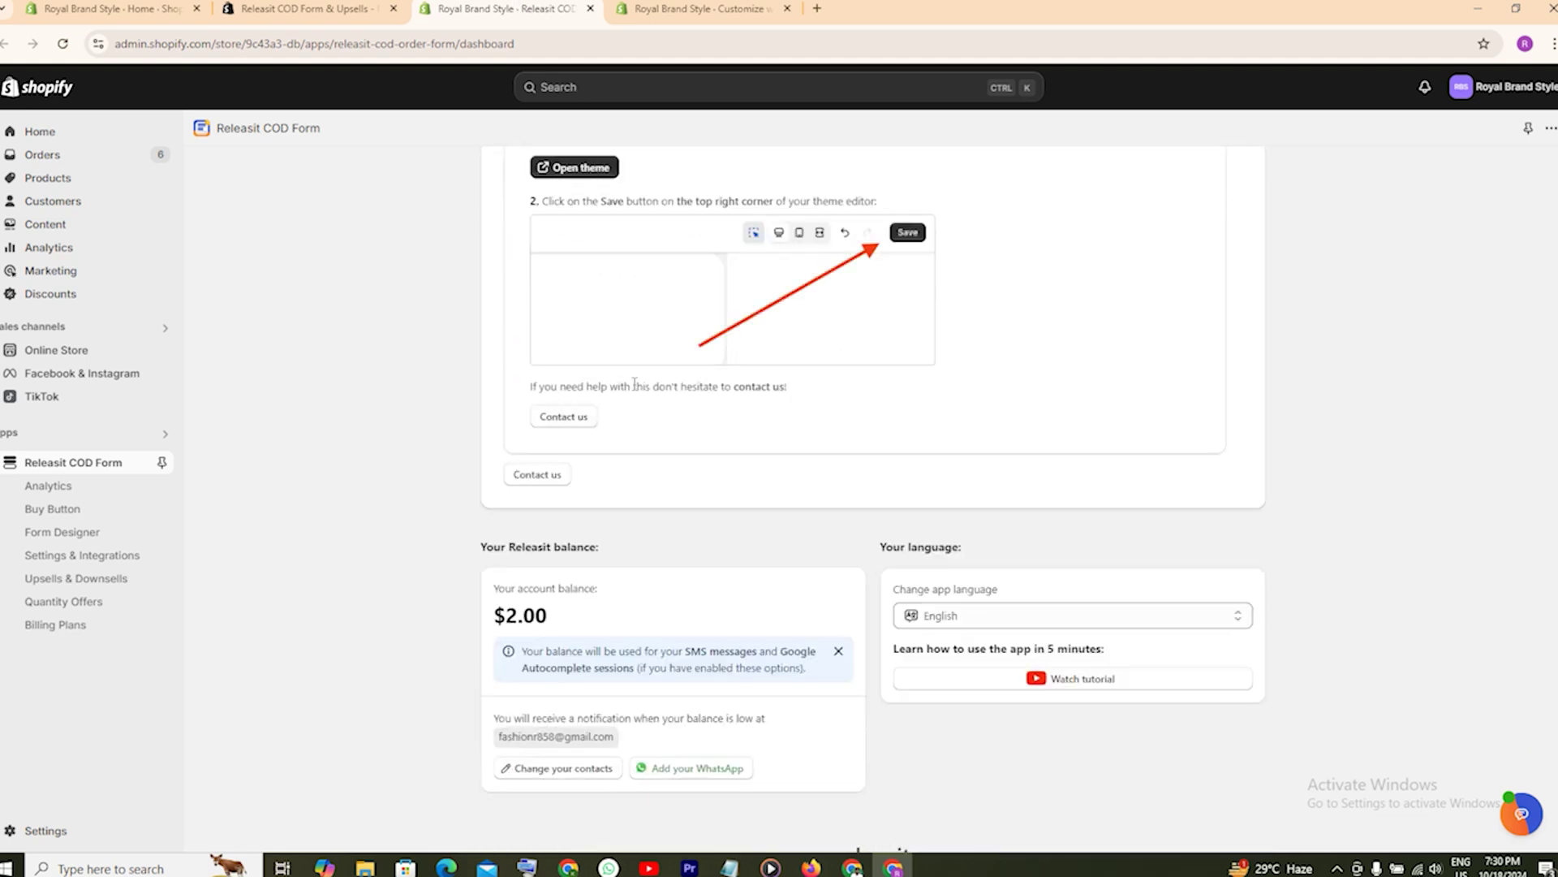
scroll(764, 353, down, 1)
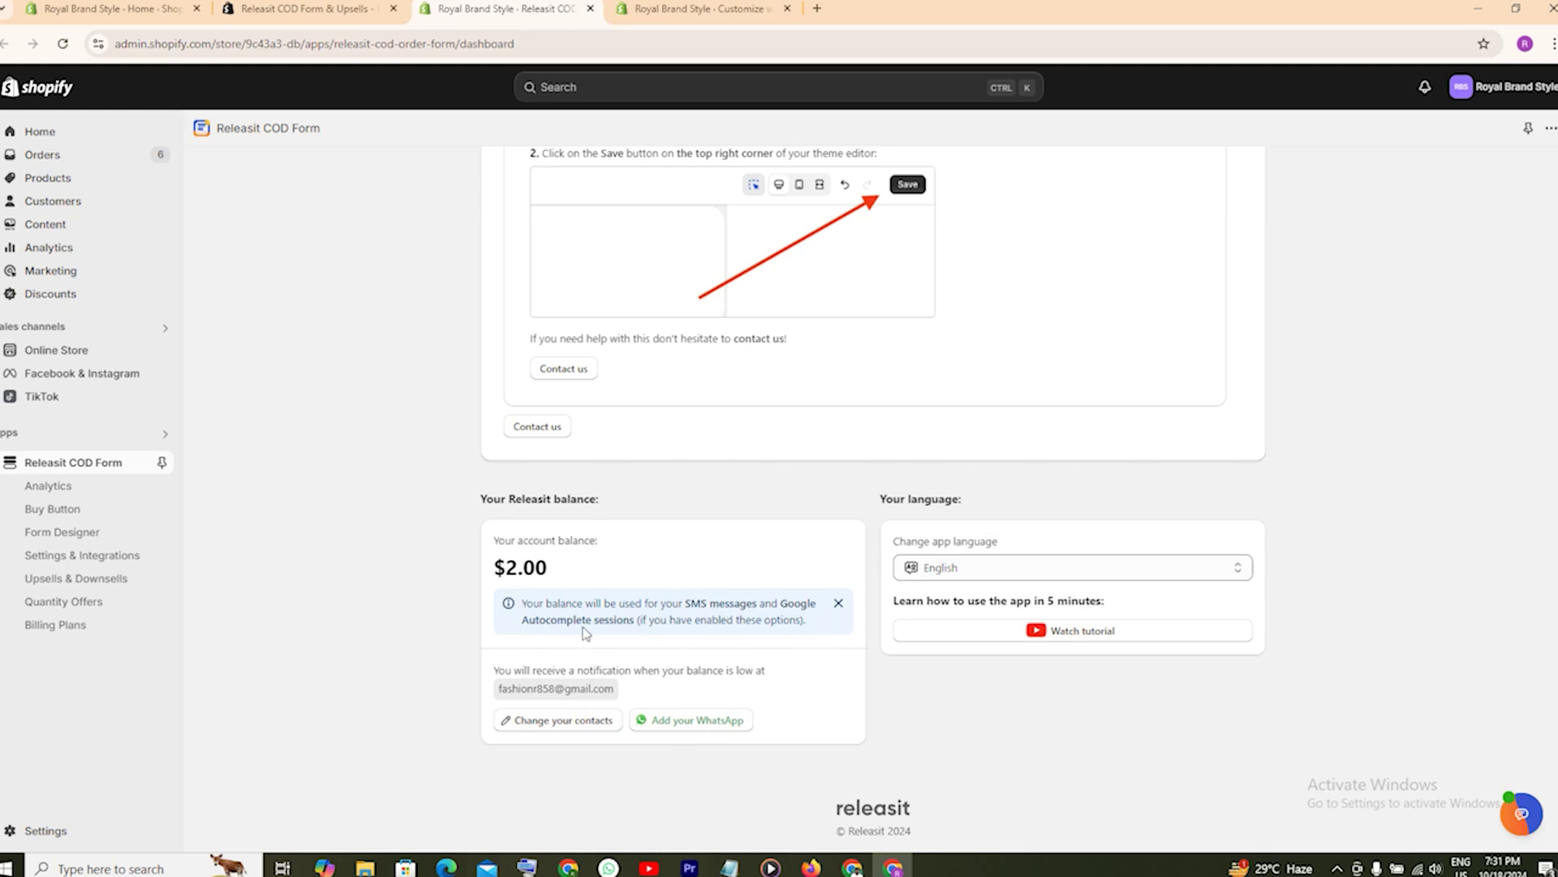
click(33, 485)
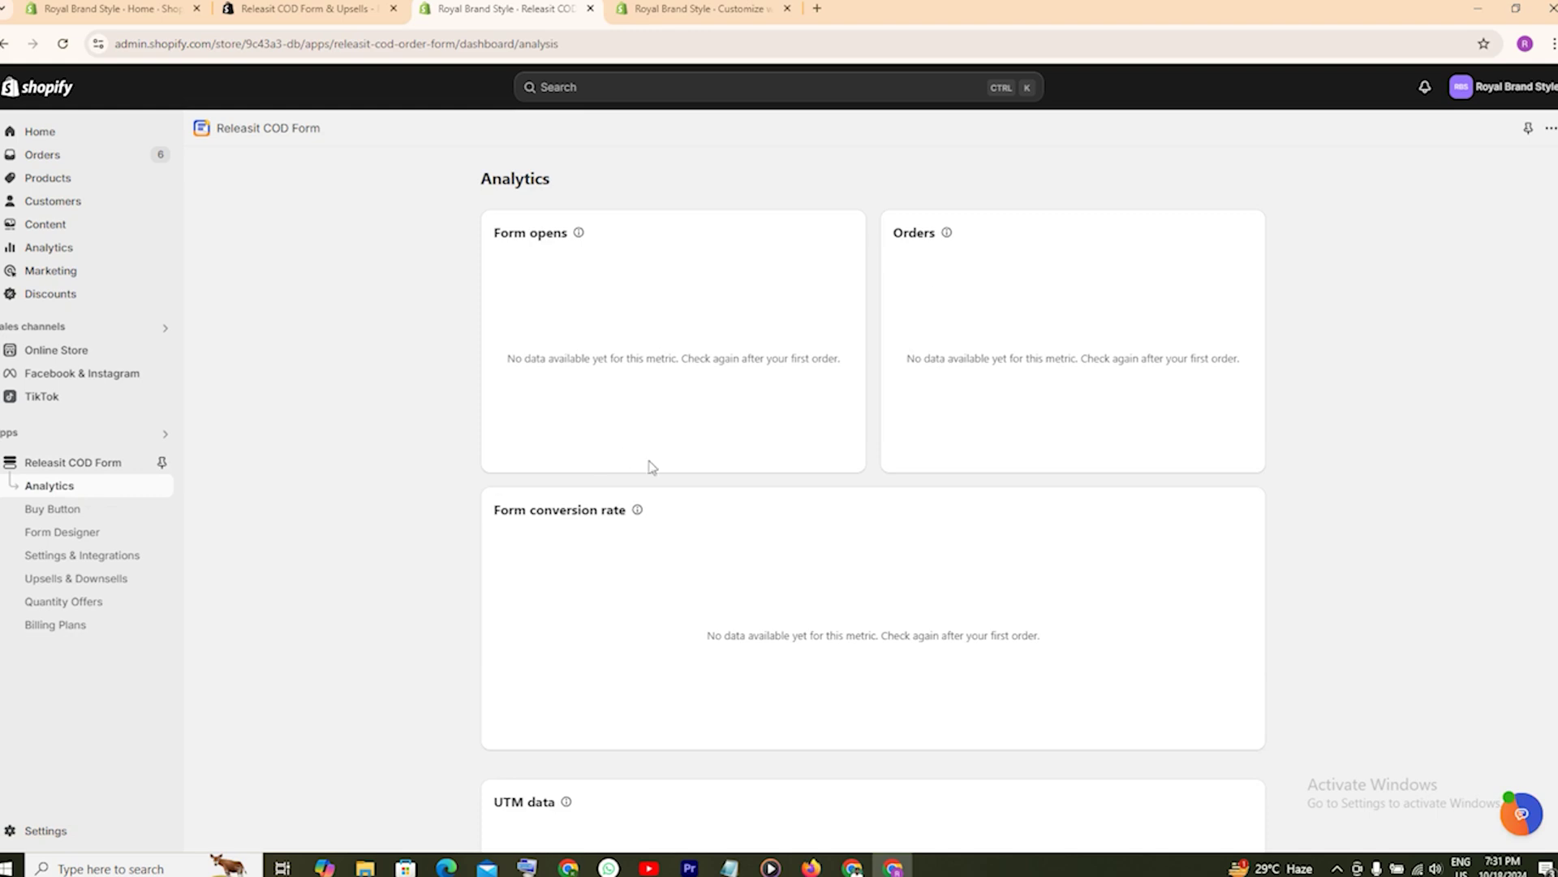
- Change the Buy Button's icon to the delivery truck, review its remaining style options, and save the settings
click(58, 509)
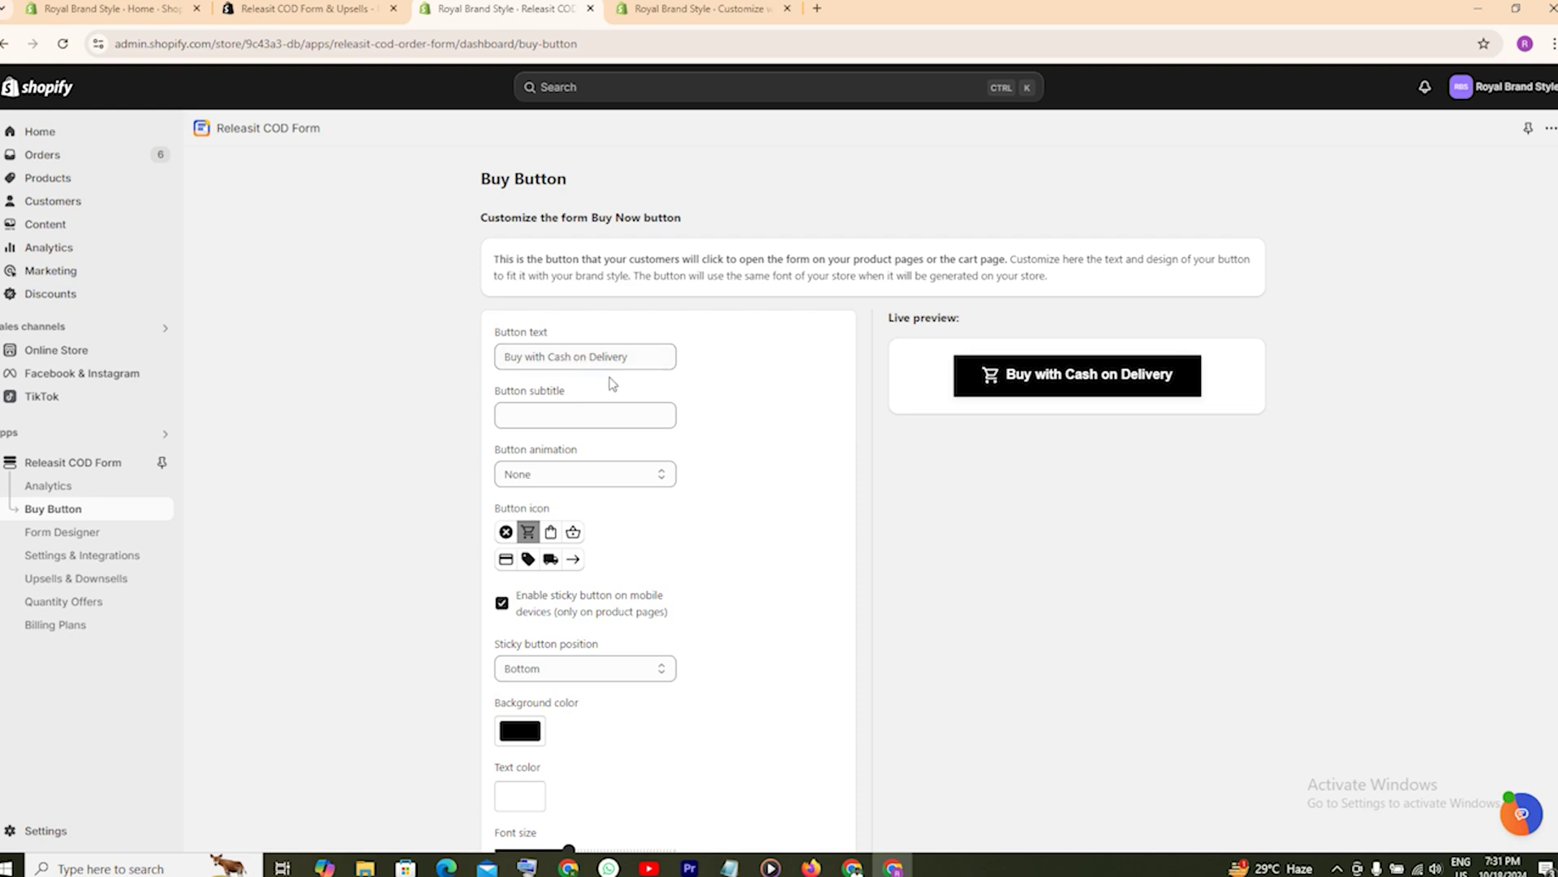
click(550, 531)
click(550, 560)
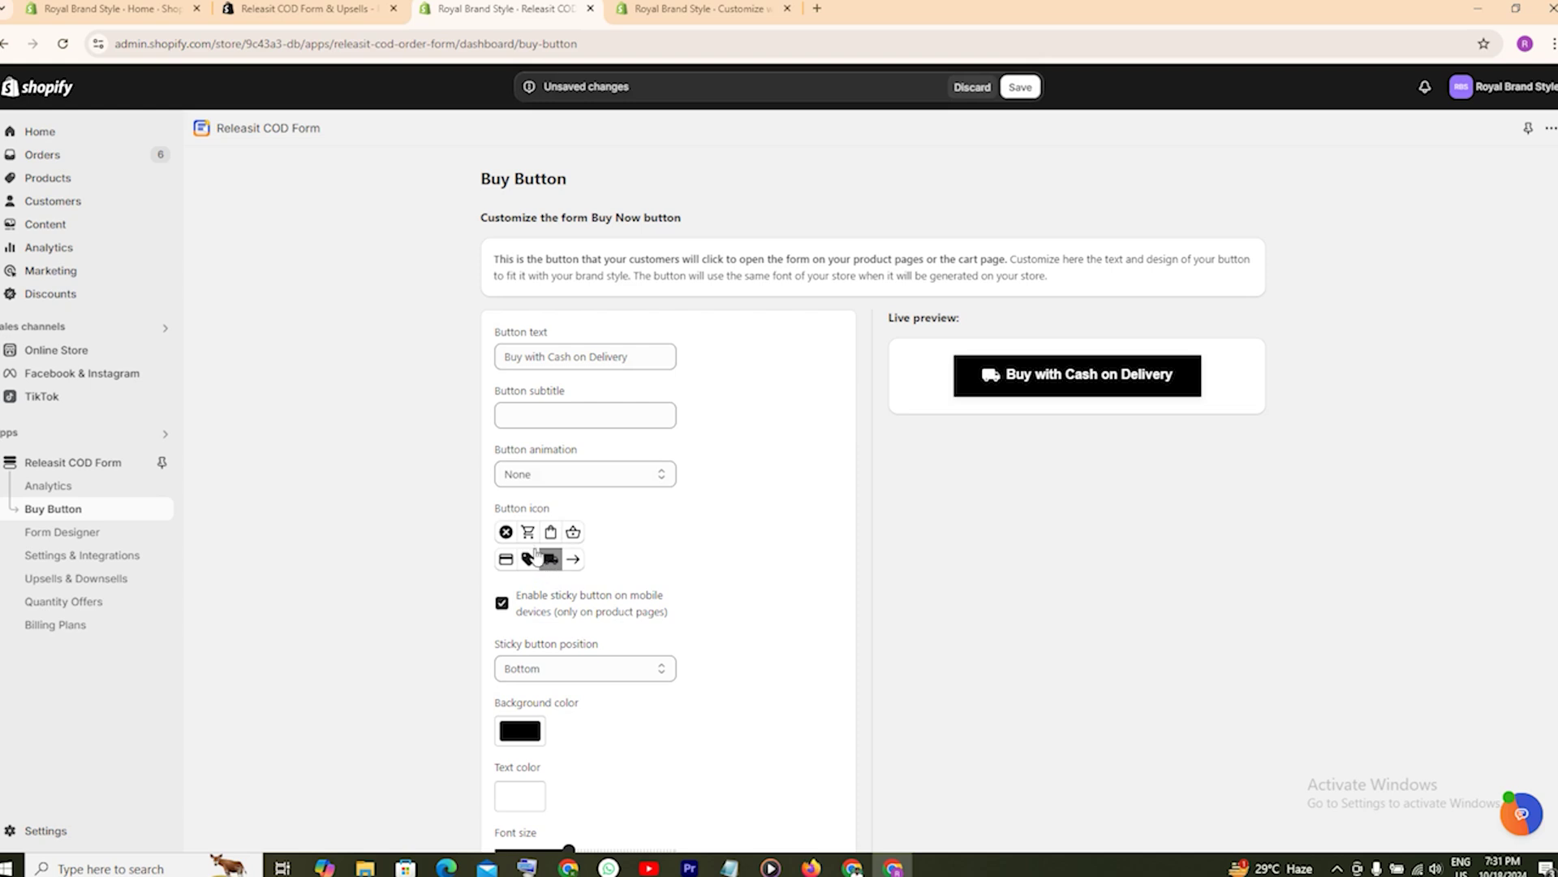
click(528, 532)
click(550, 559)
scroll(699, 588, down, 2)
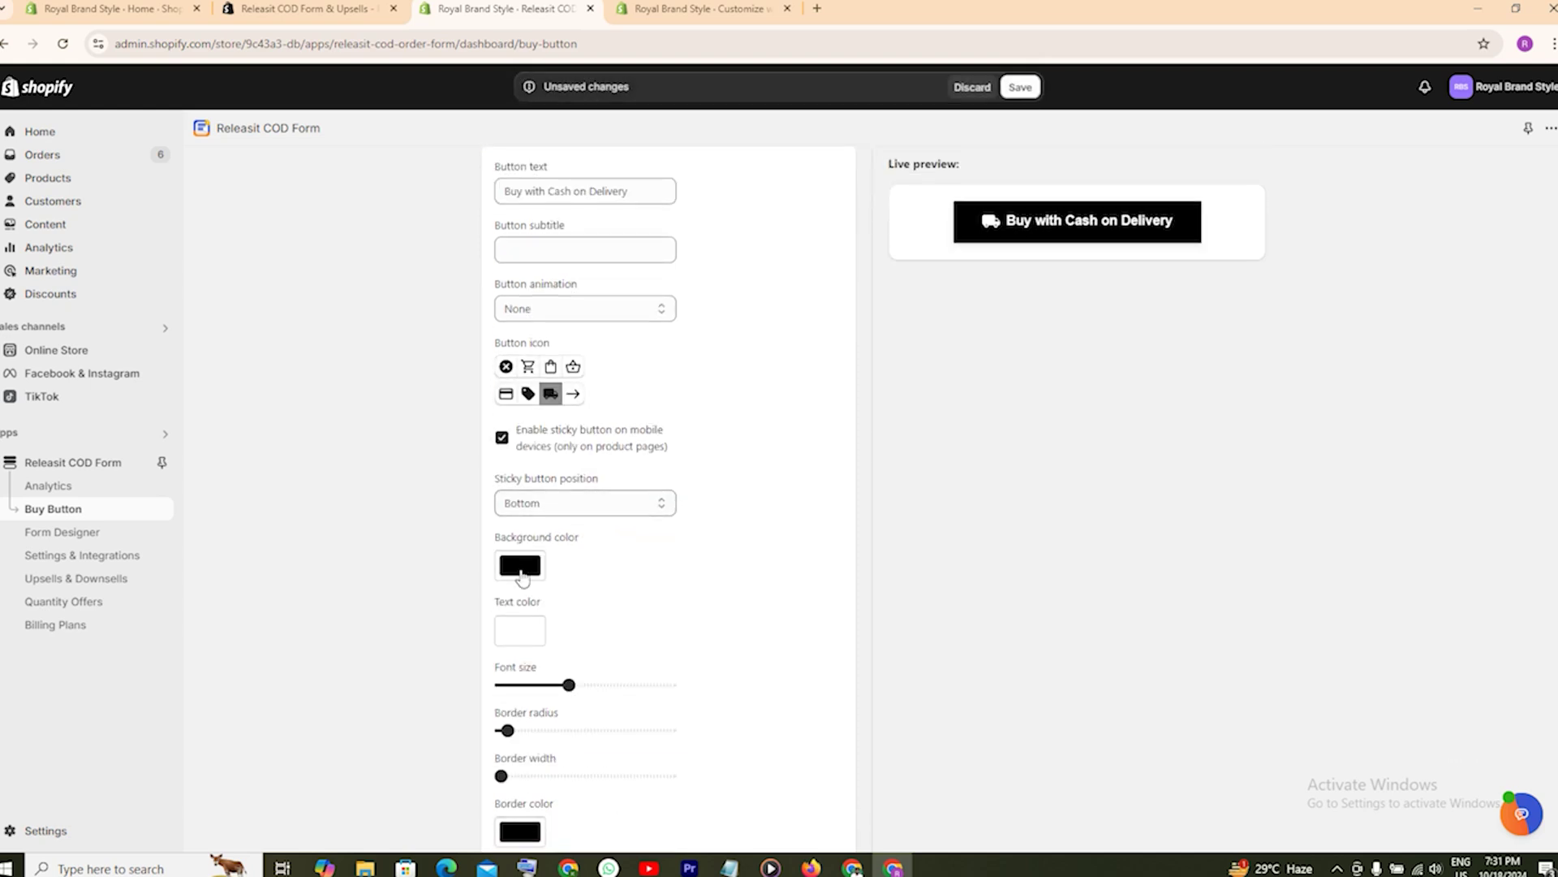
scroll(653, 583, down, 2)
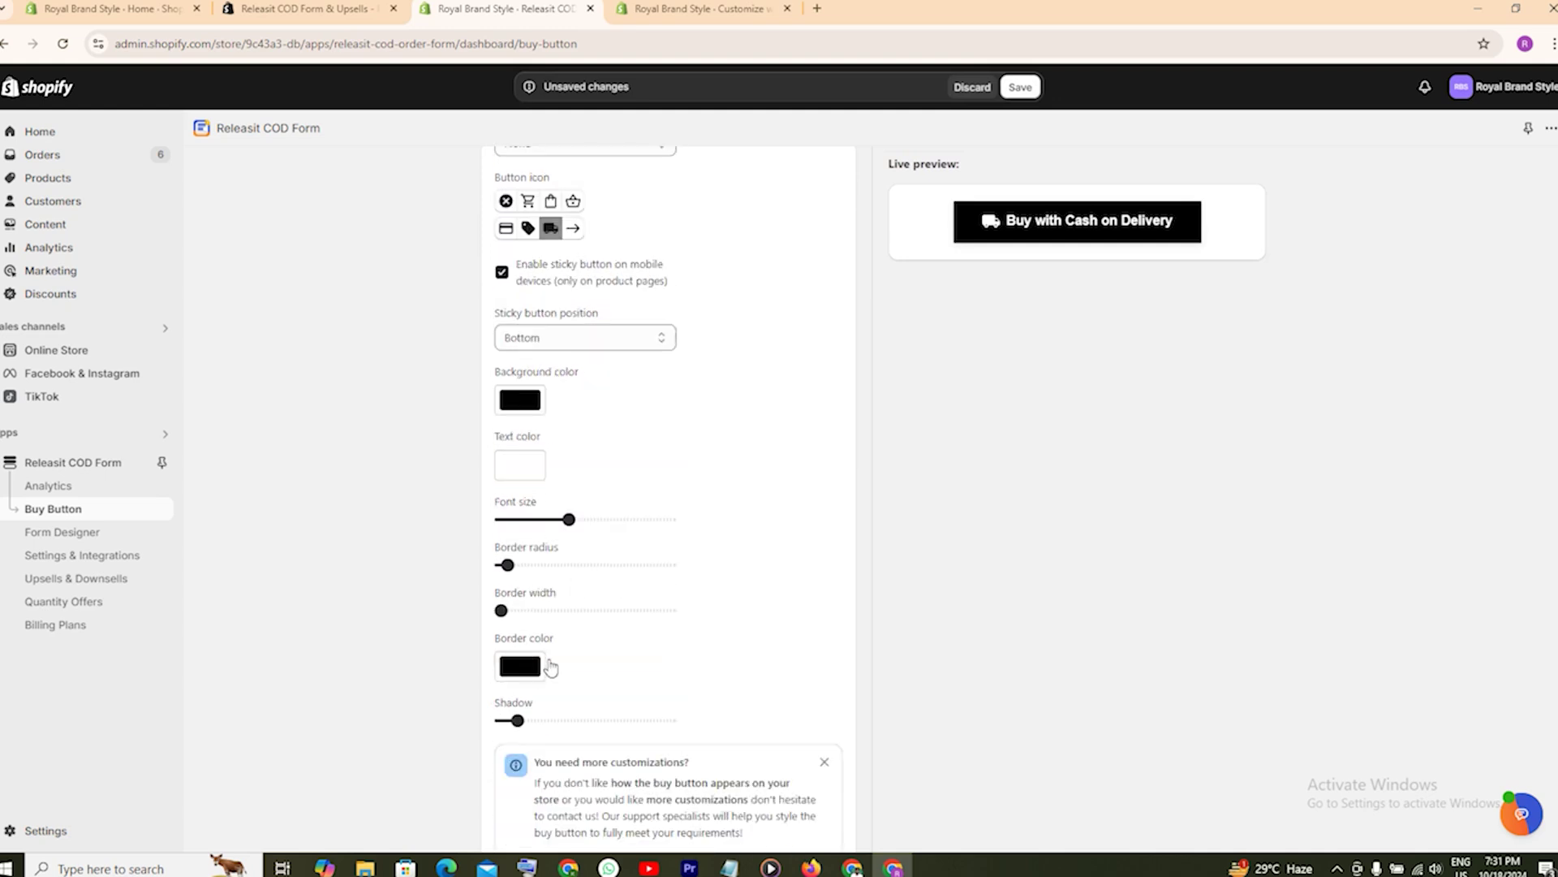
scroll(607, 646, down, 2)
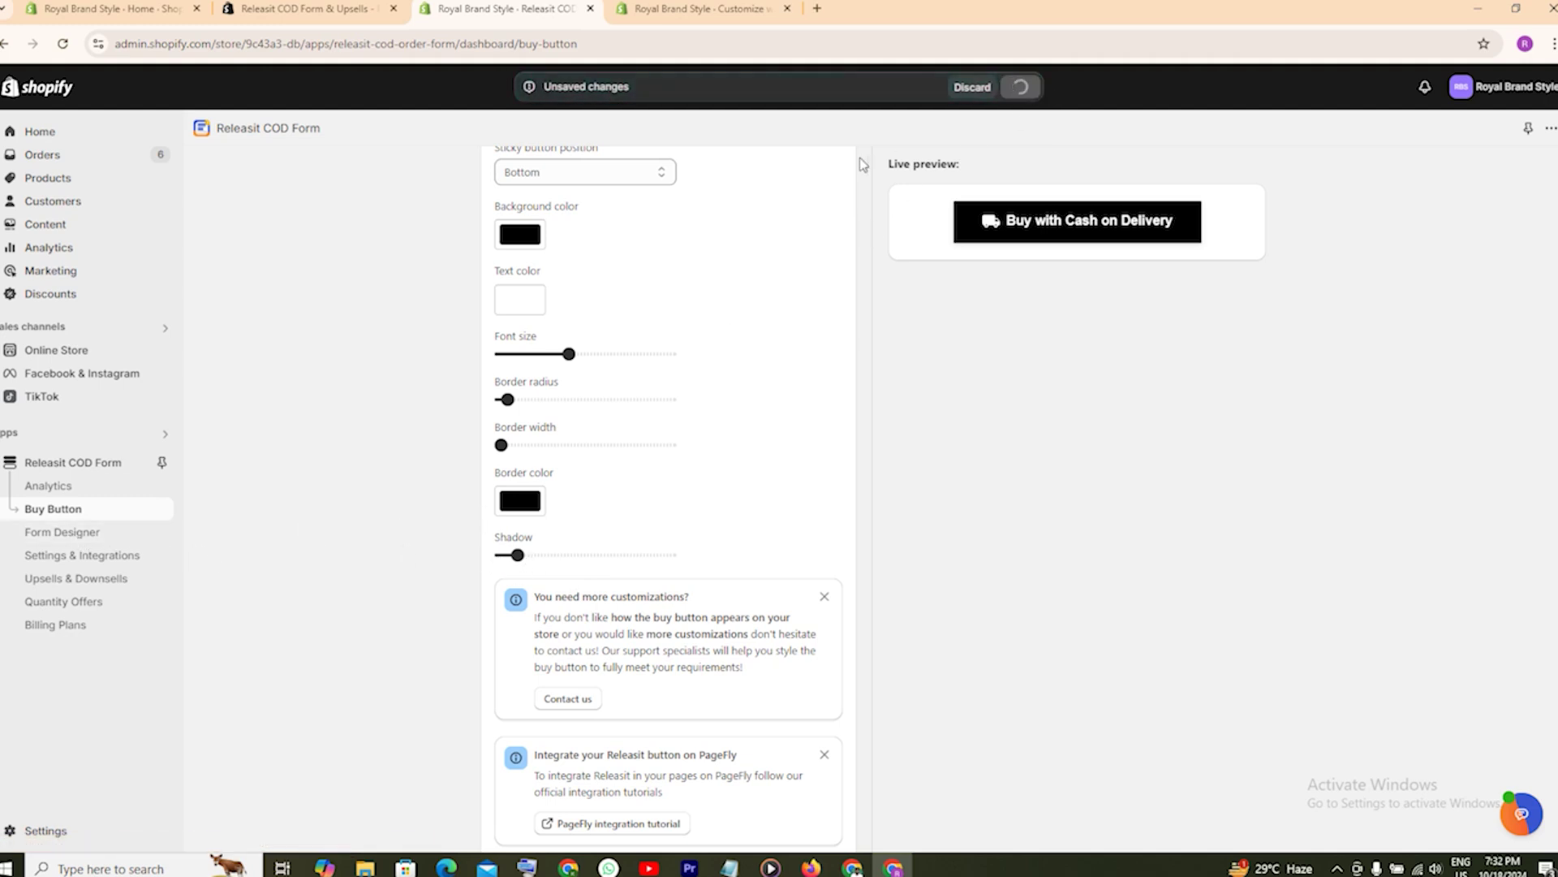
- Open the Form Designer and examine the order form's fields in its live preview
click(87, 532)
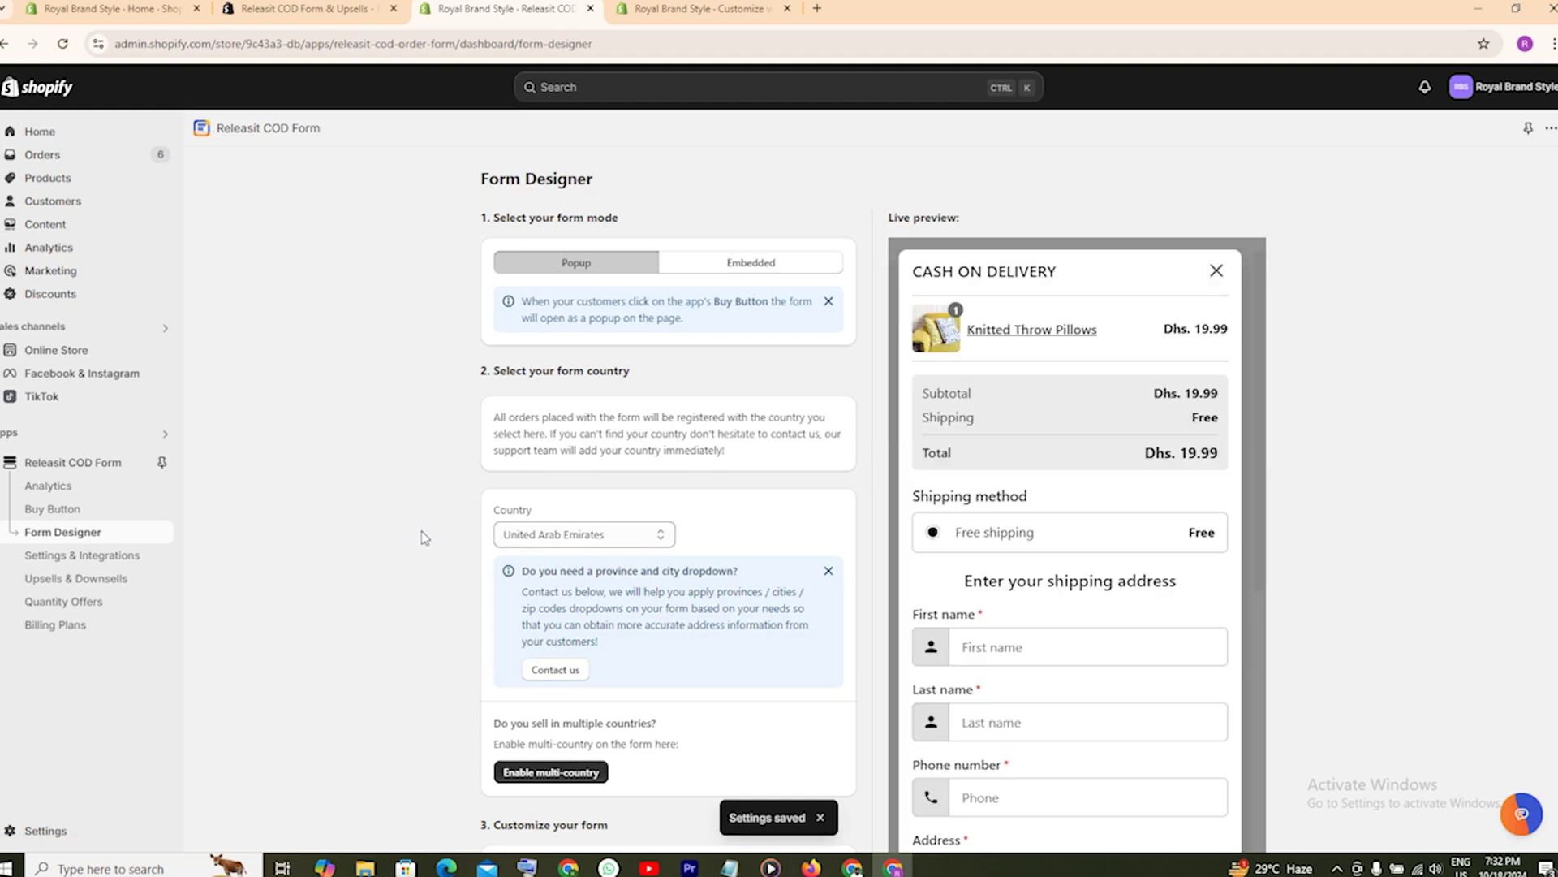
scroll(1138, 474, down, 4)
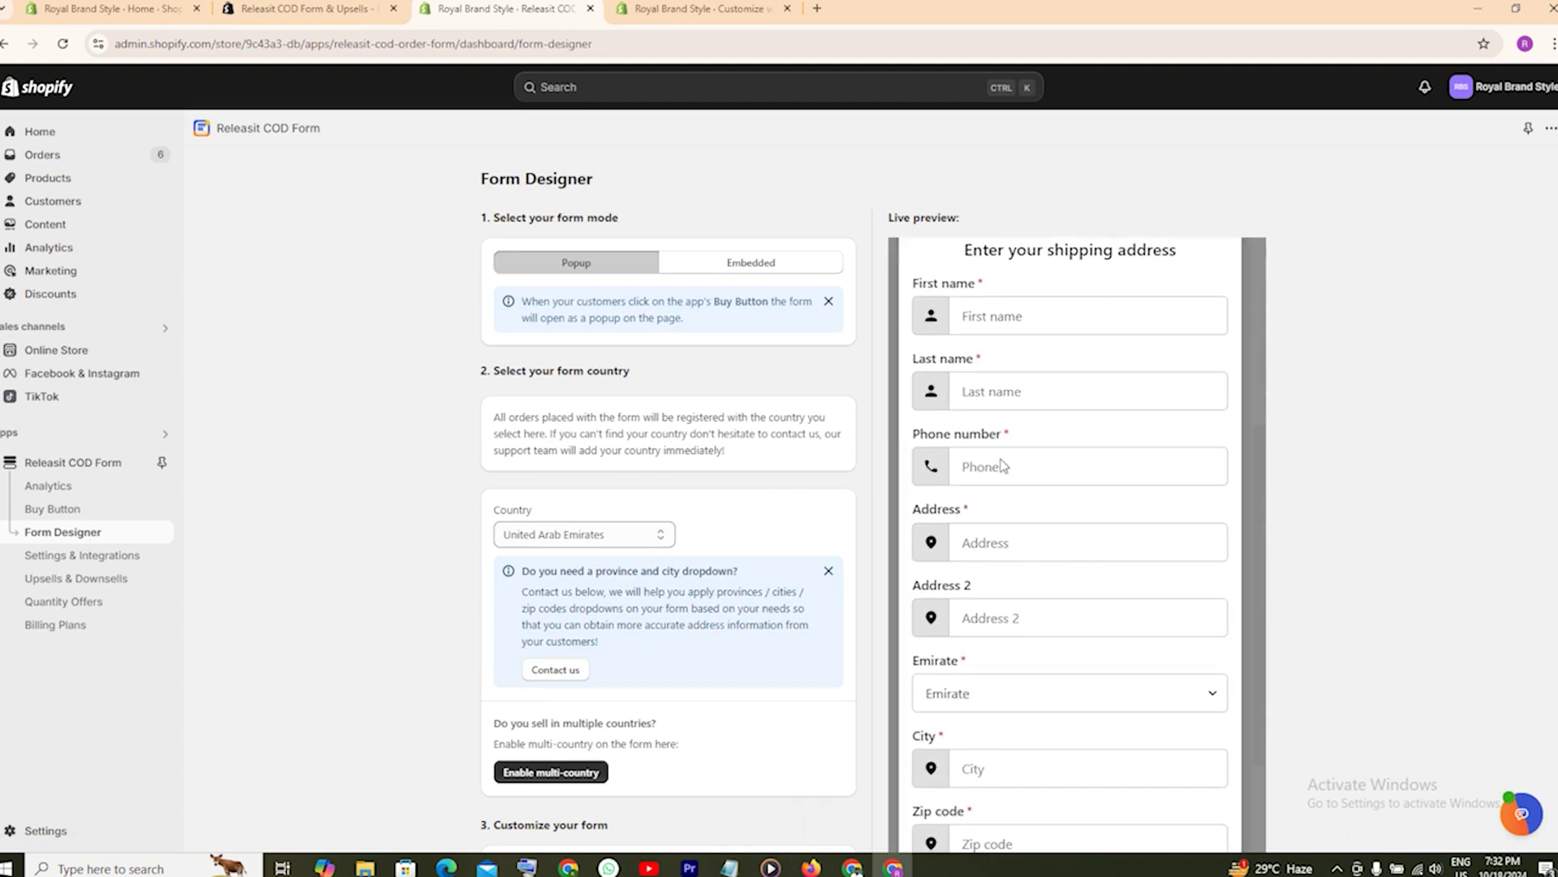
scroll(1047, 568, down, 2)
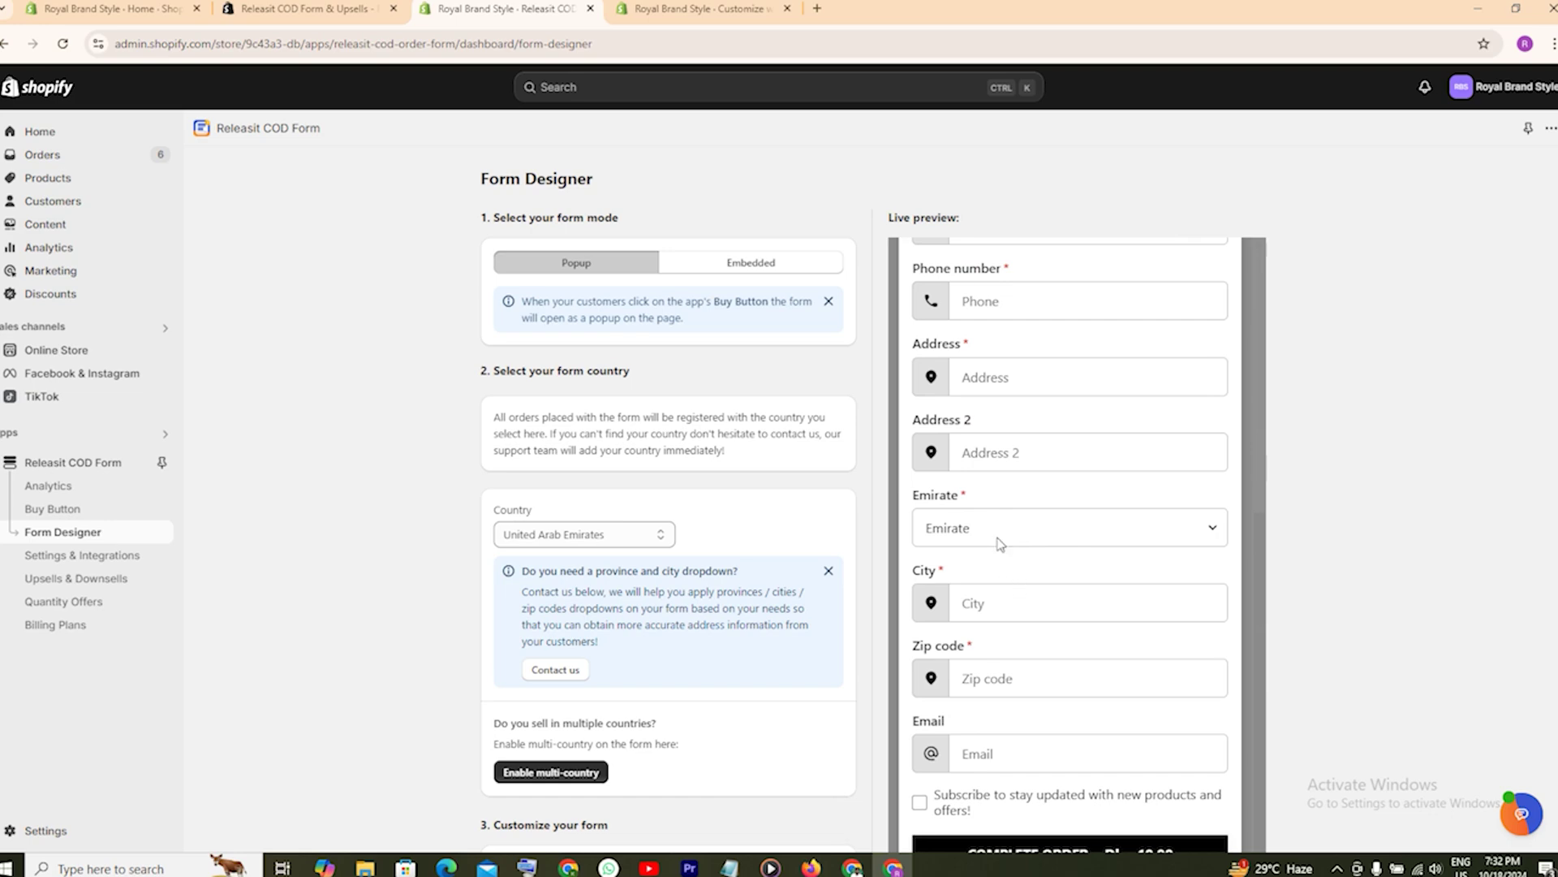
scroll(999, 541, down, 1)
scroll(1032, 610, down, 2)
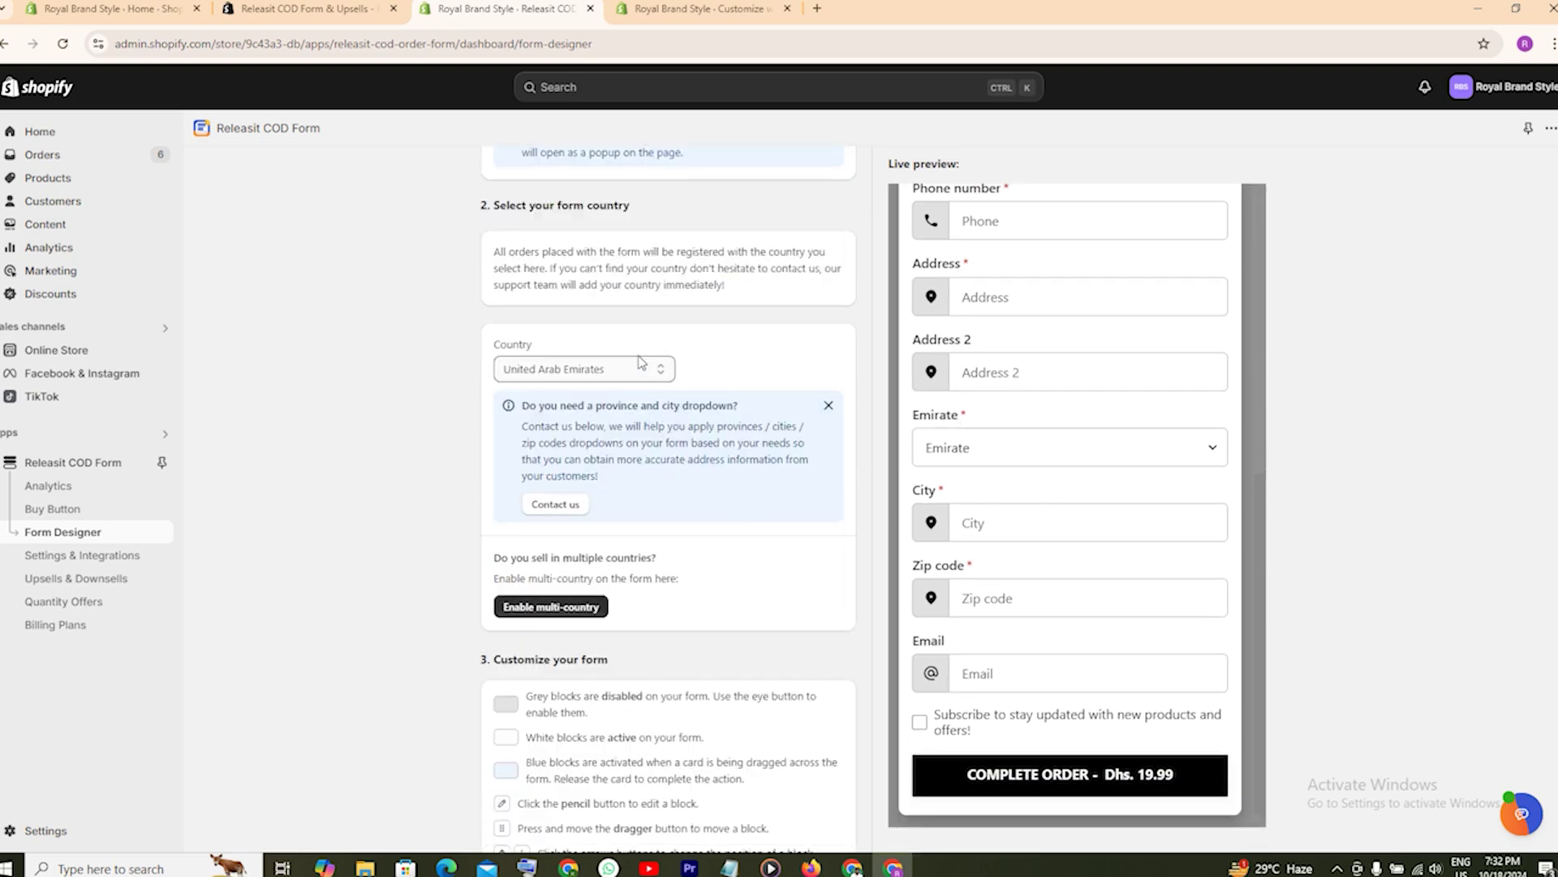
- Preview the order form in Embedded mode and switch the form mode back to Popup
scroll(642, 362, up, 2)
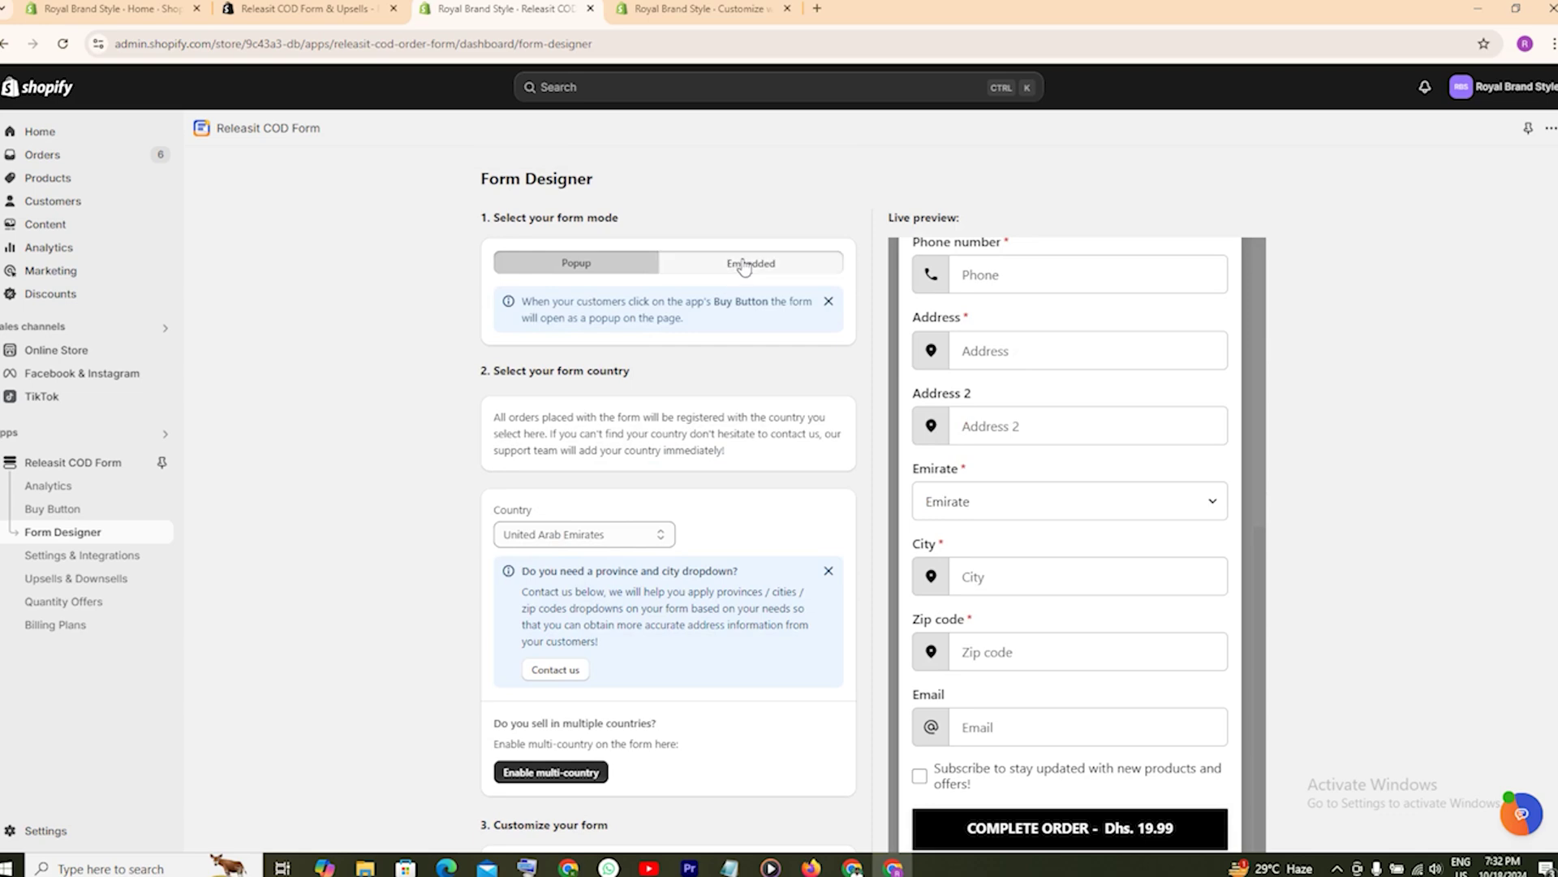
click(744, 265)
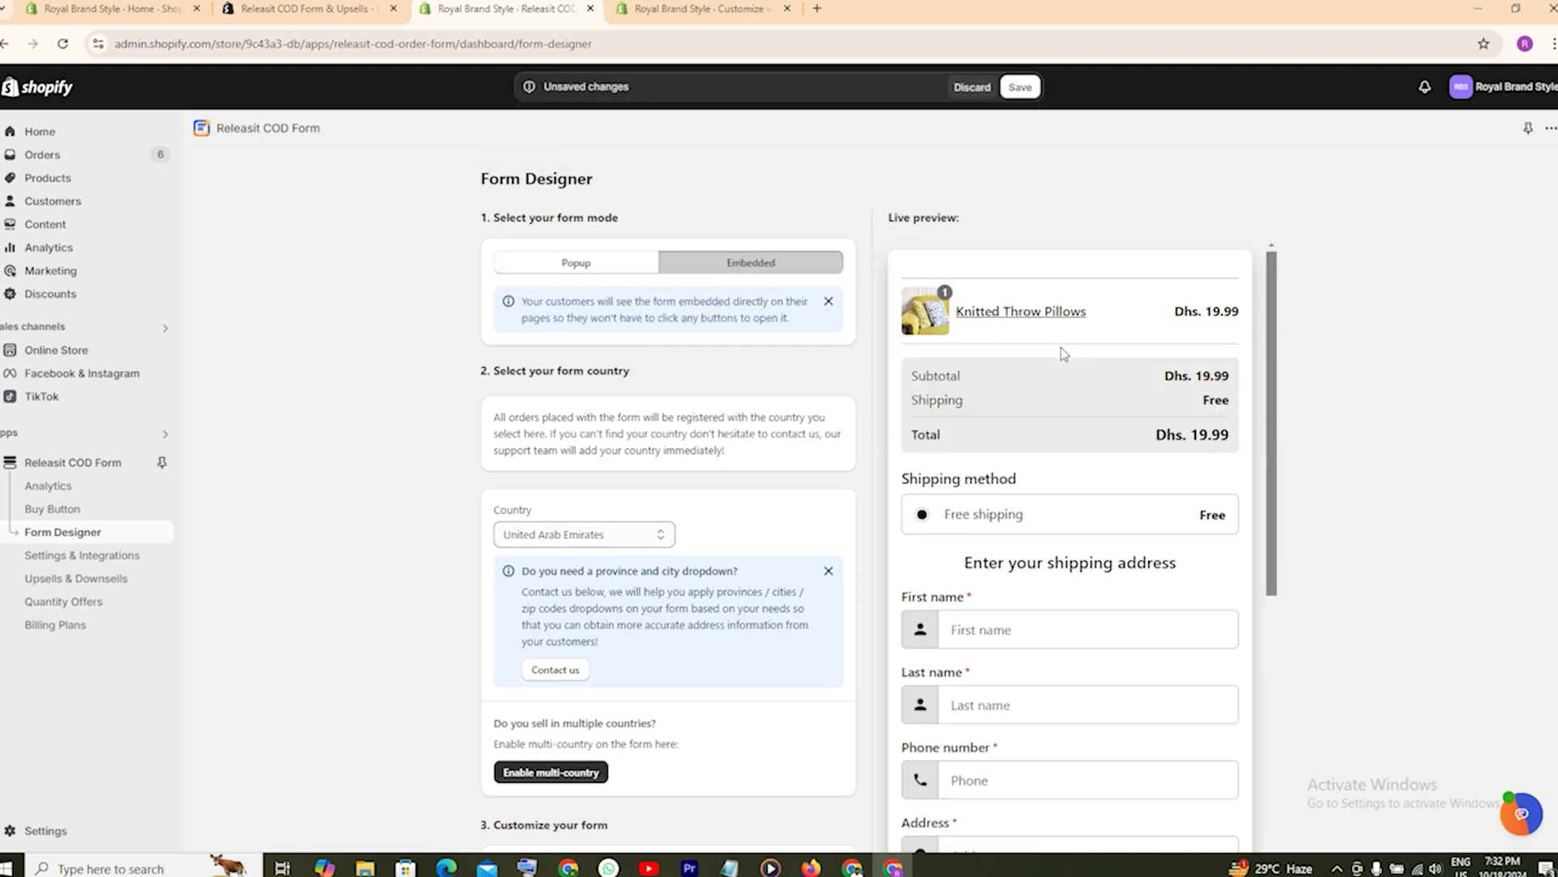
click(605, 266)
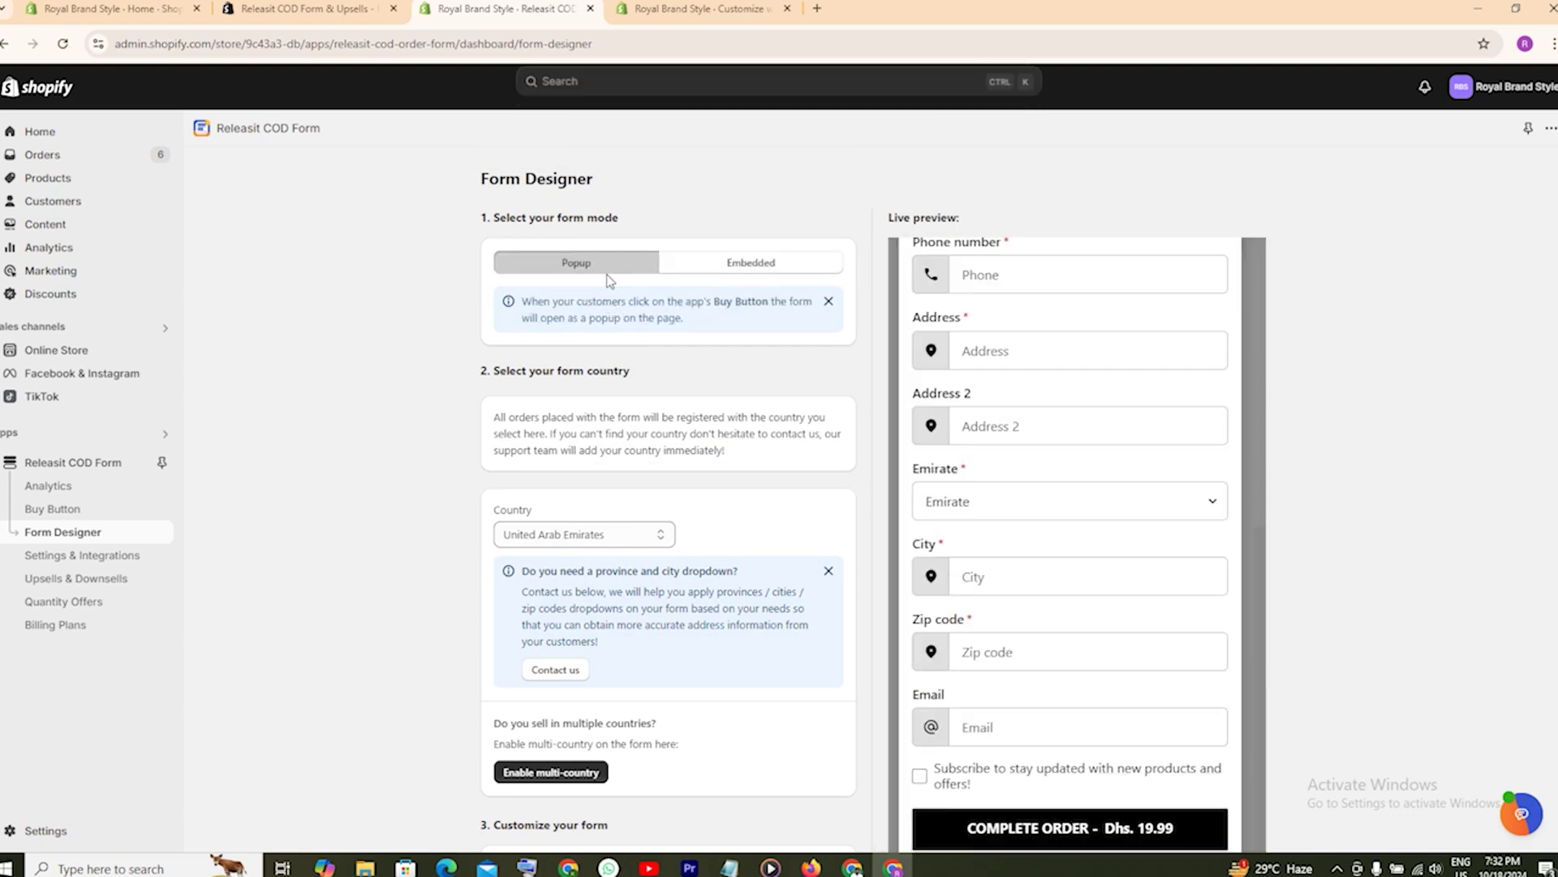
- Review the Form Designer's form blocks, form style options and generic form texts
scroll(717, 381, down, 6)
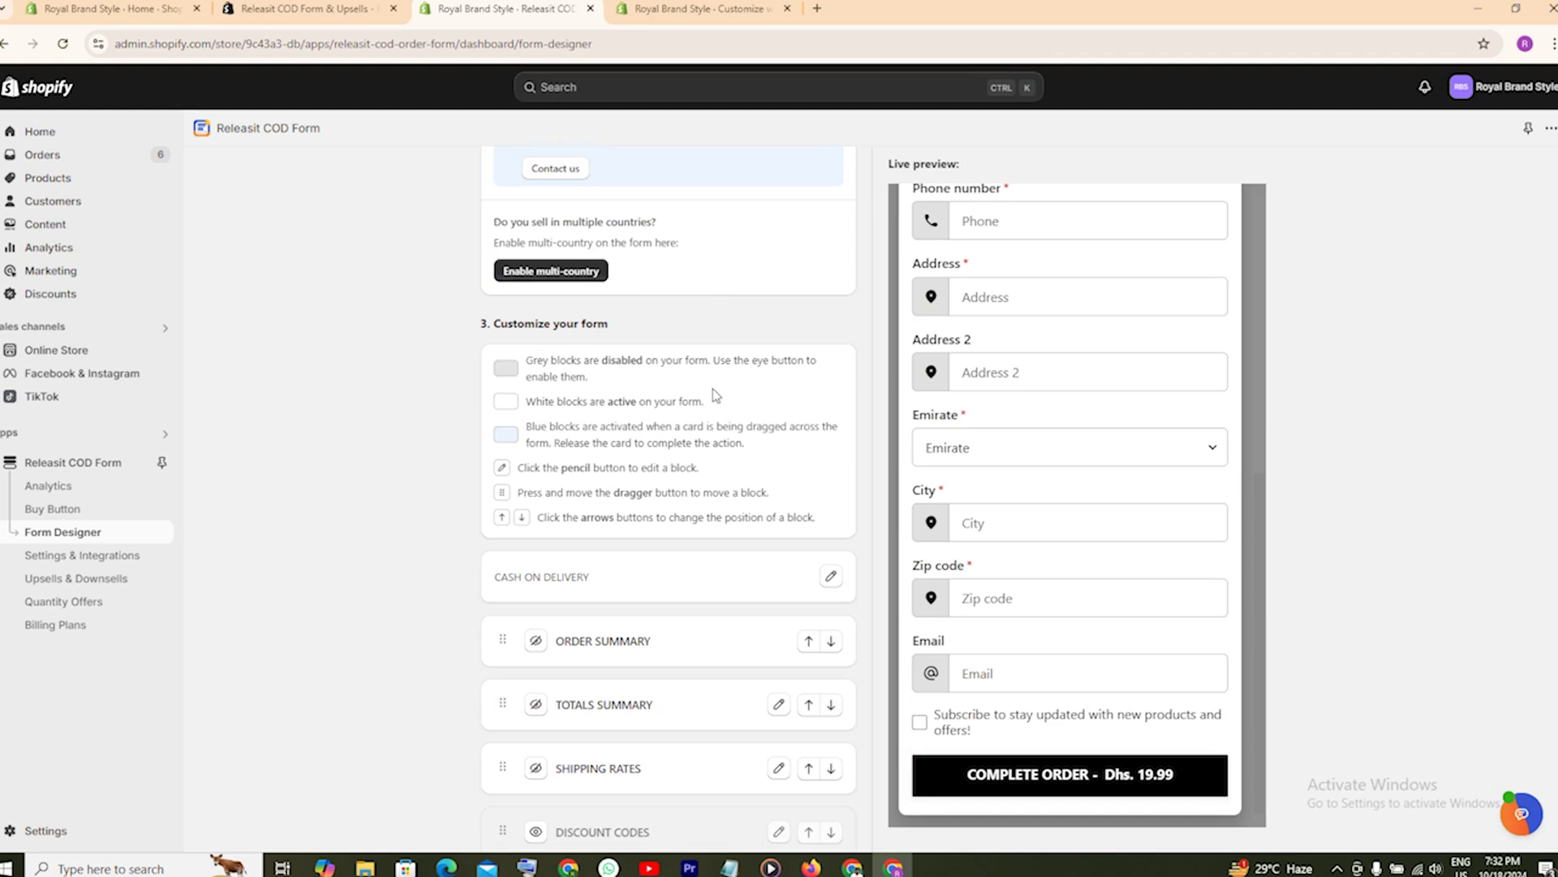
scroll(714, 394, down, 15)
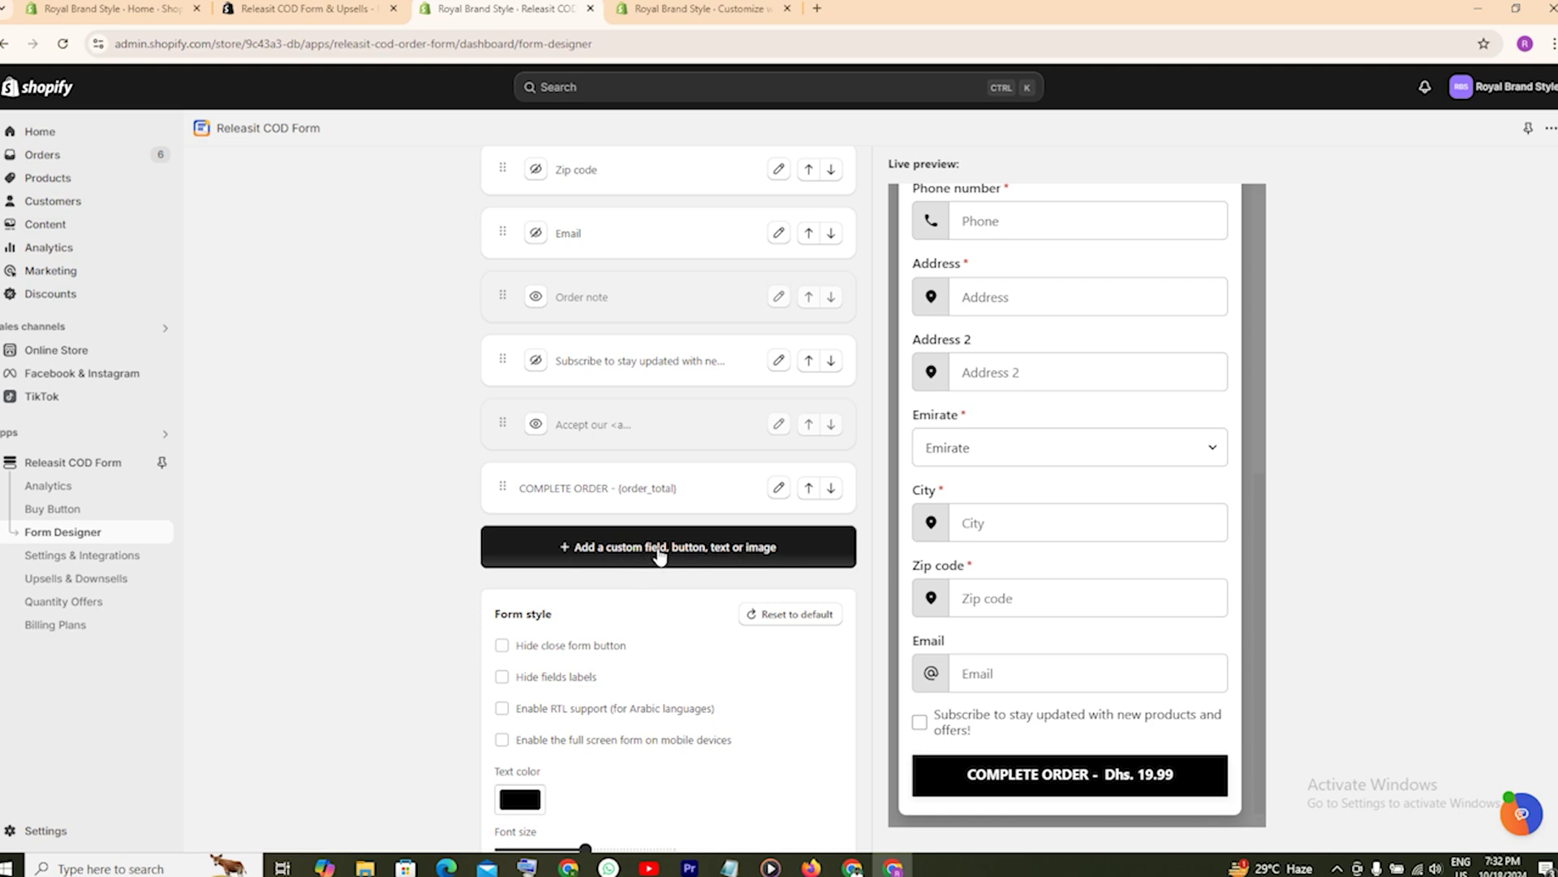
scroll(645, 560, down, 4)
scroll(701, 419, down, 3)
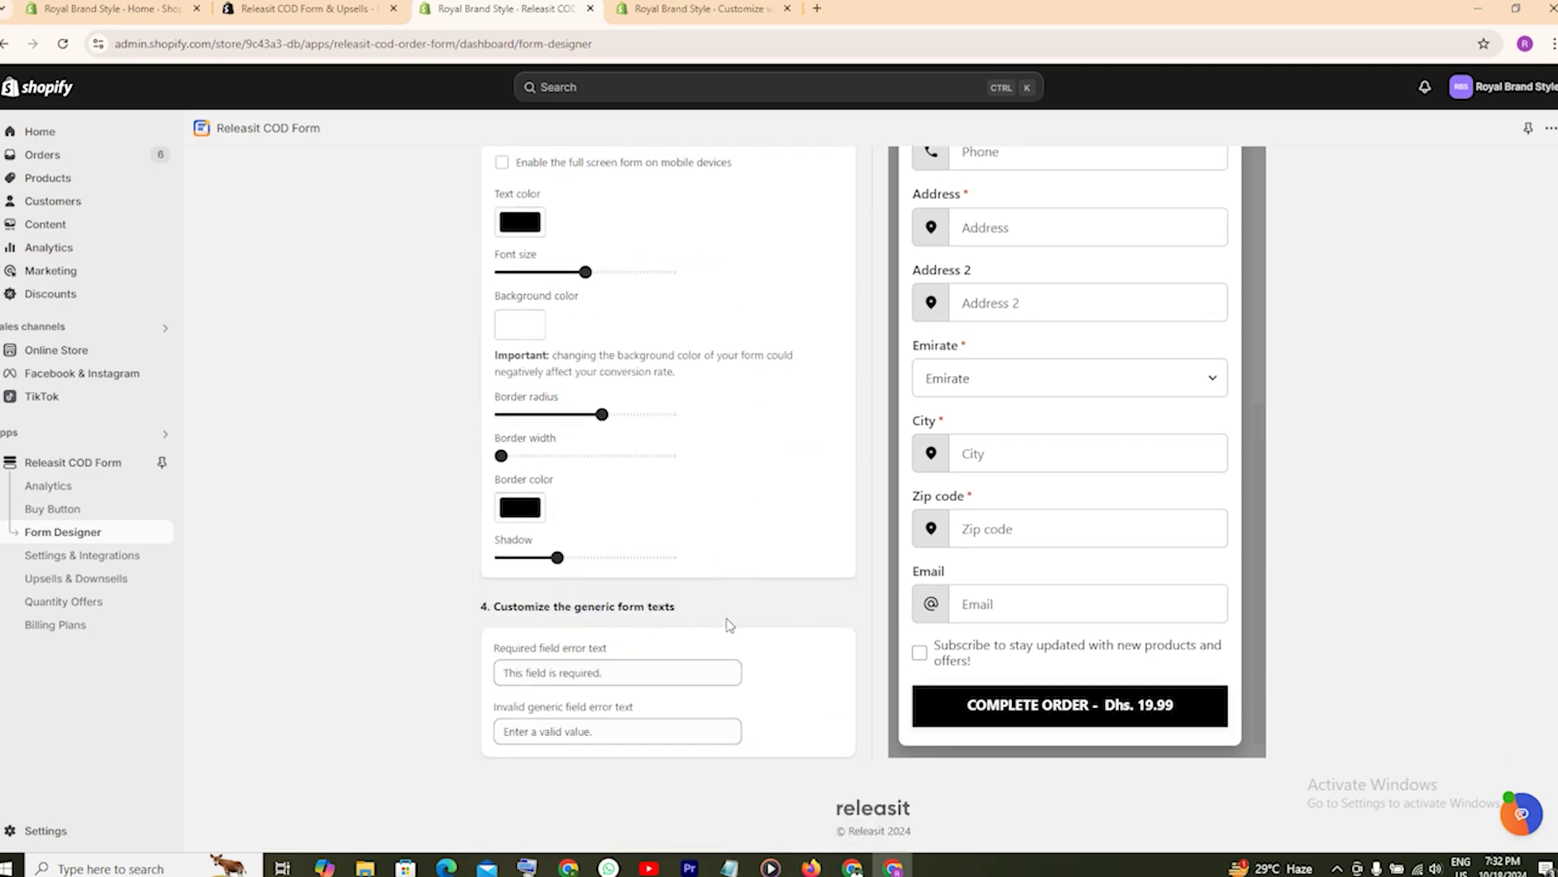
- Open Settings & Integrations and review the Visibility options for cart, product and other pages, form limits and order totals
click(94, 559)
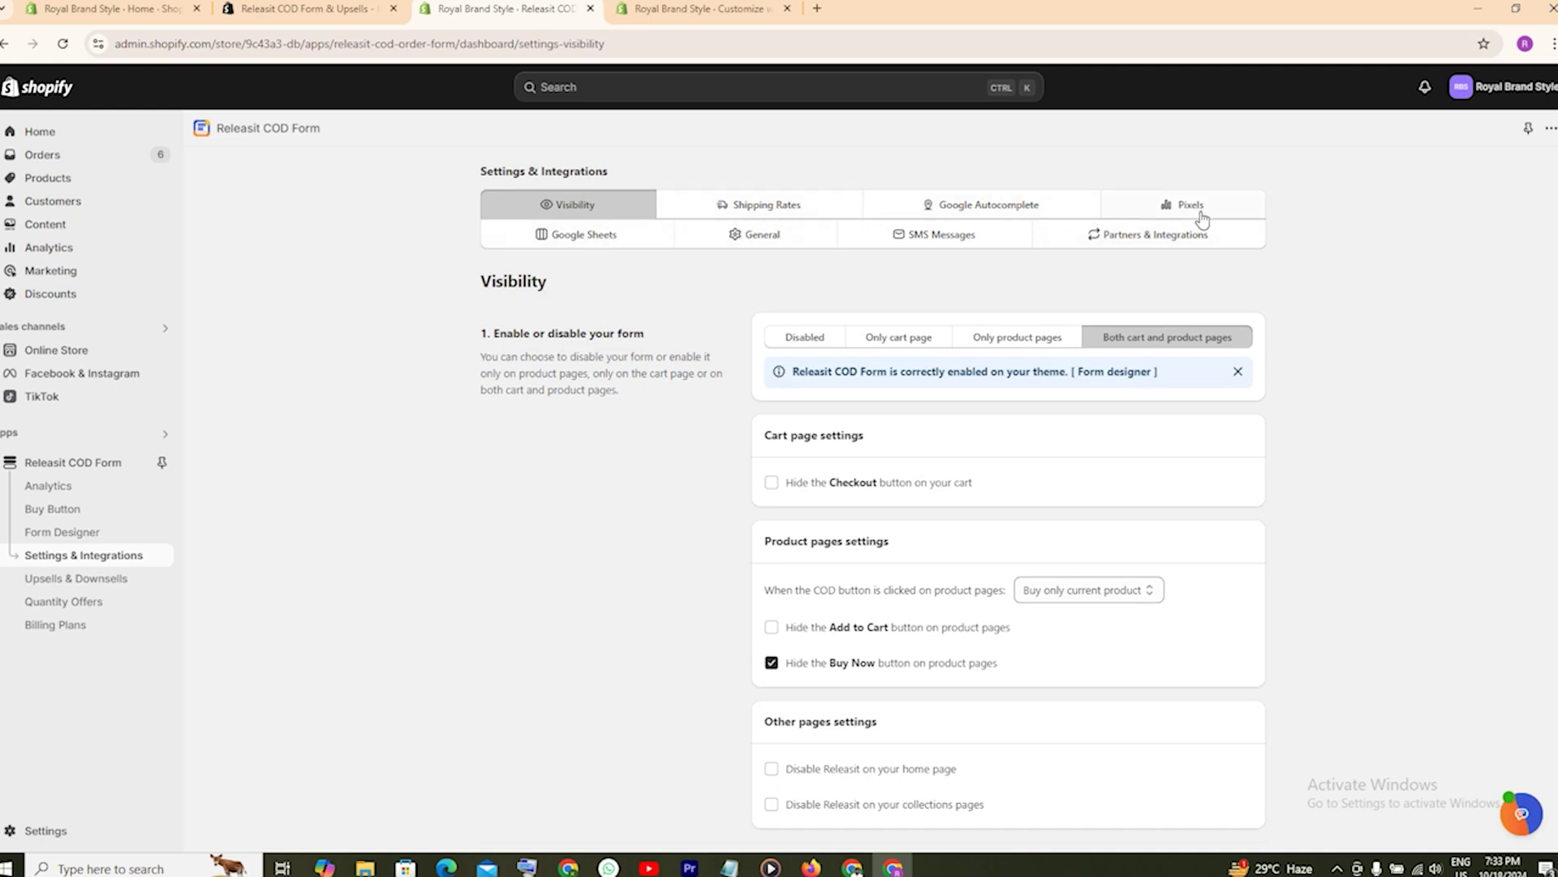
scroll(1314, 444, down, 4)
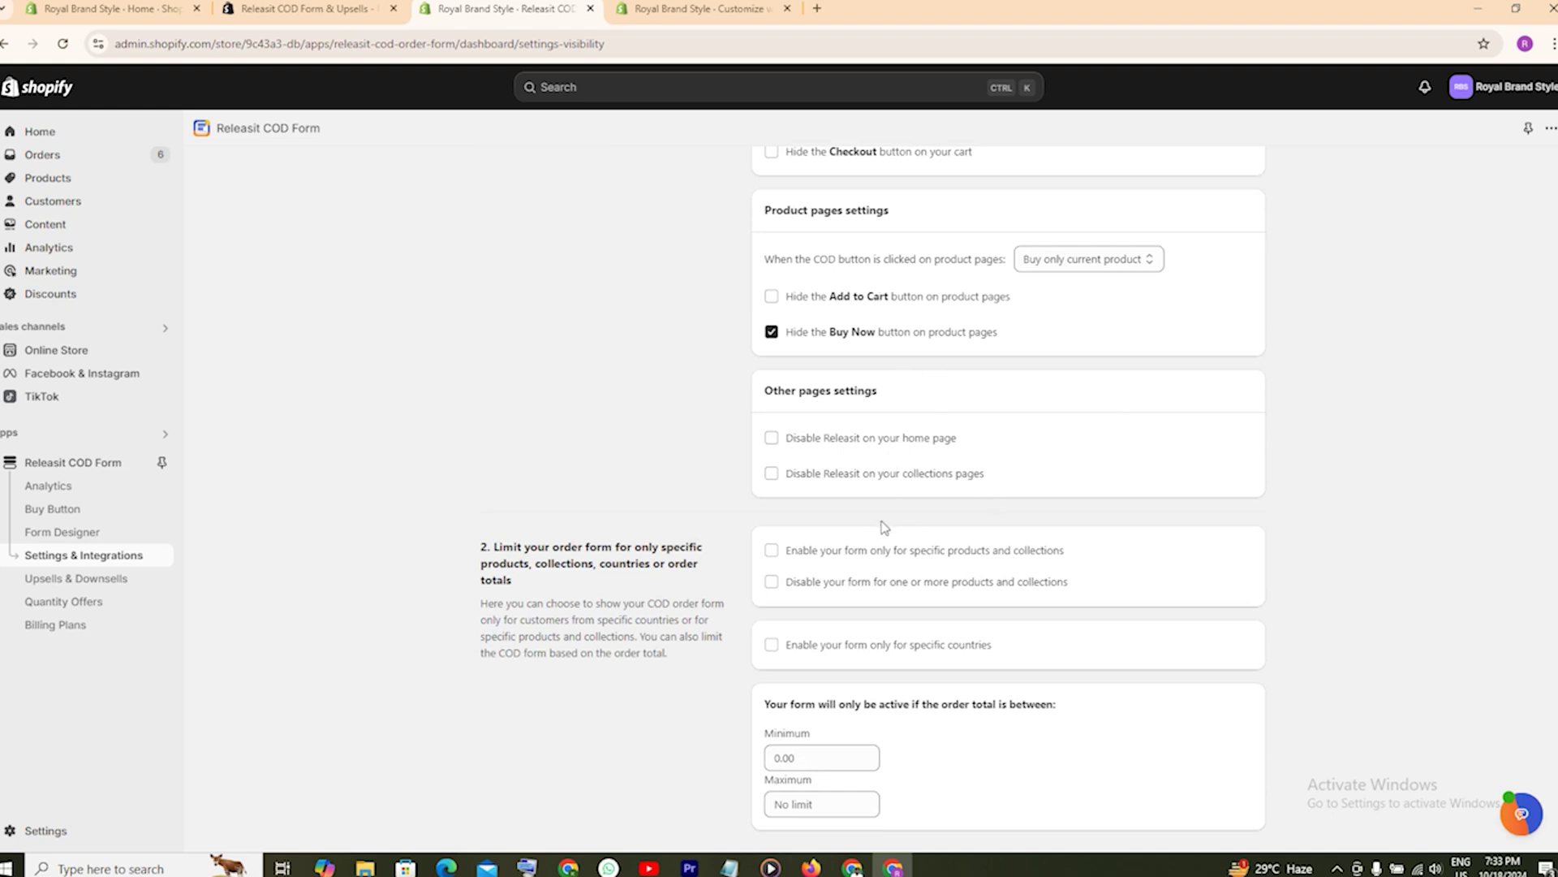
scroll(884, 527, down, 1)
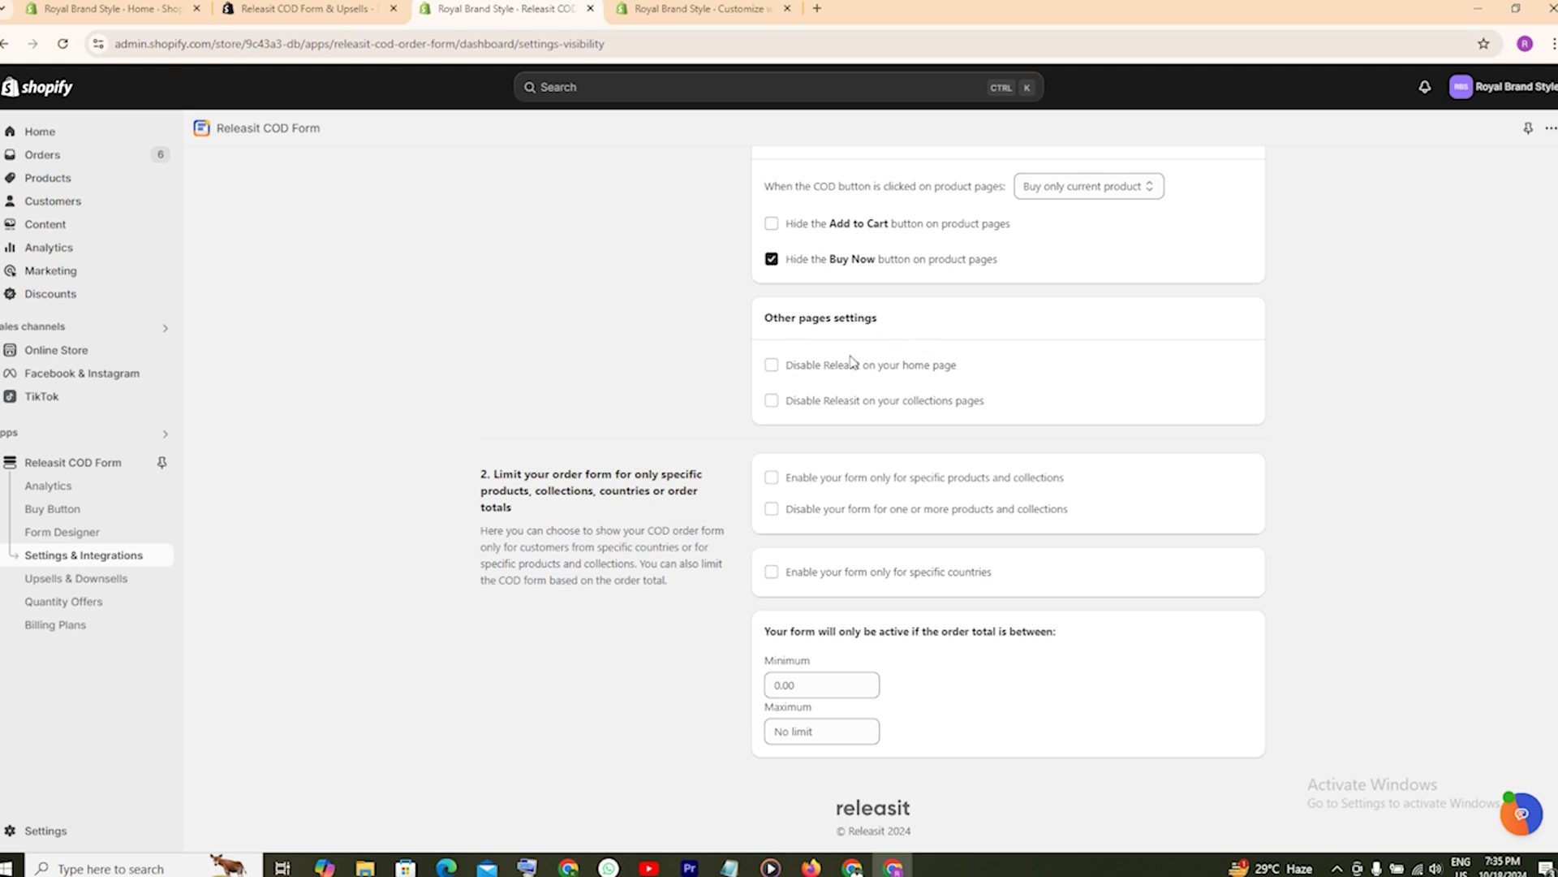
scroll(901, 392, up, 4)
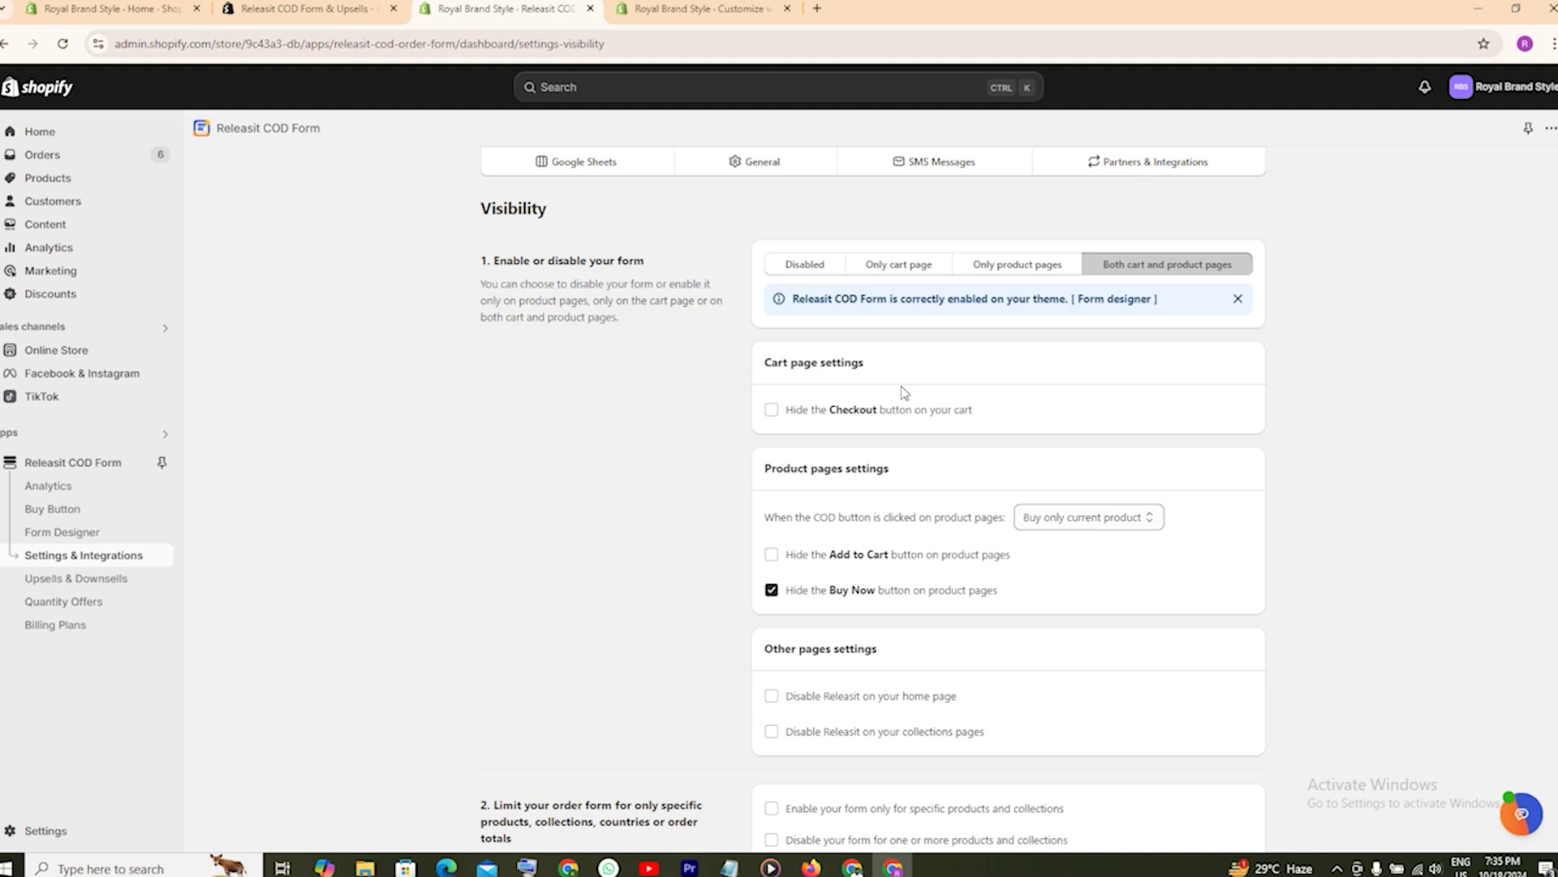
scroll(966, 479, down, 4)
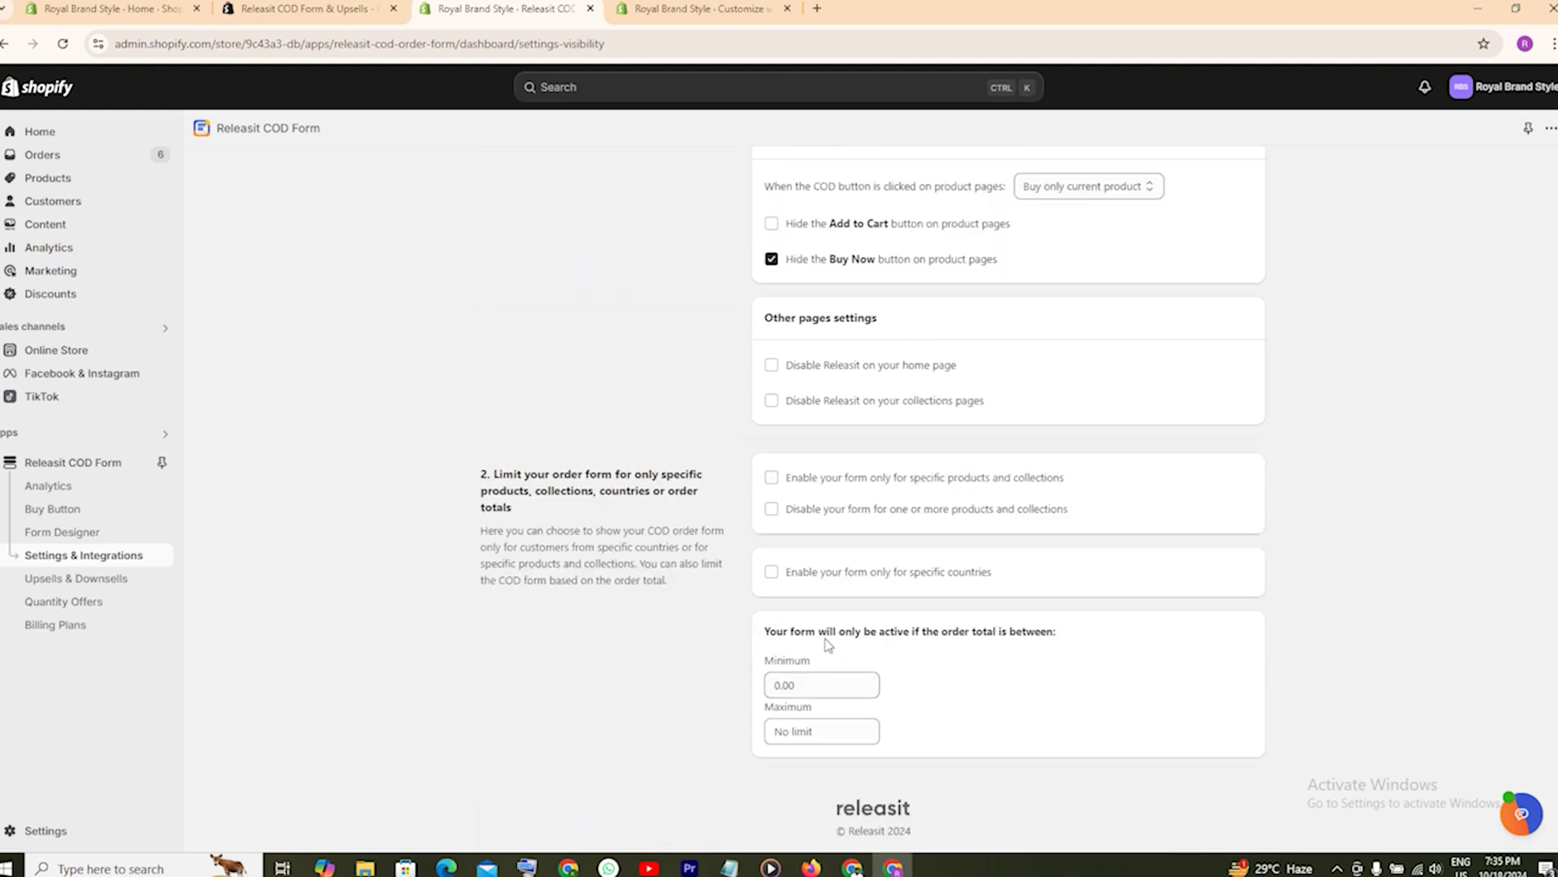
click(806, 679)
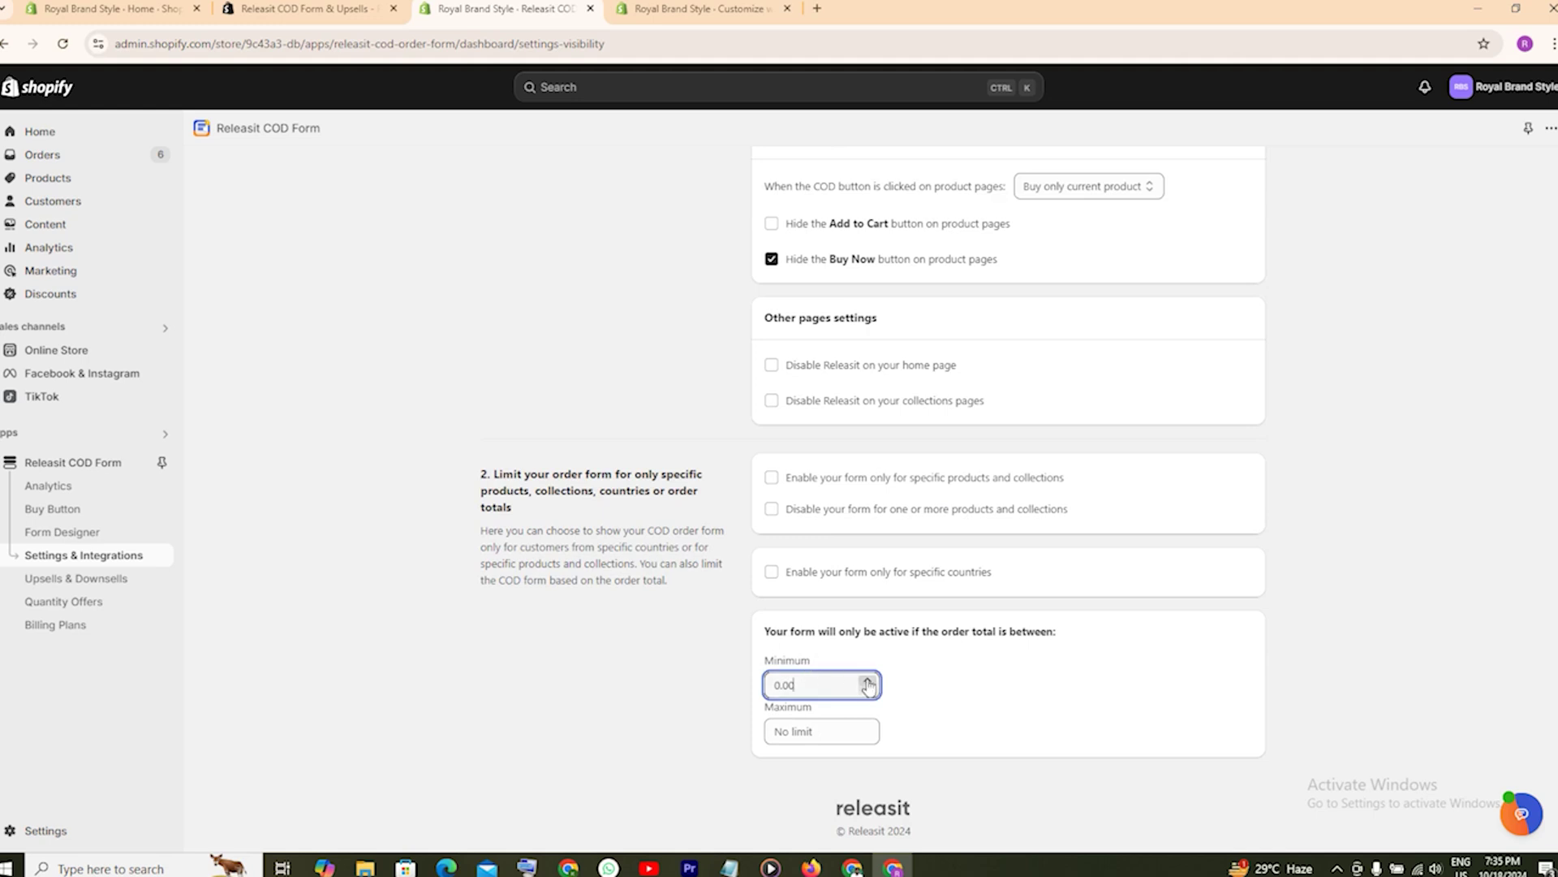
click(932, 728)
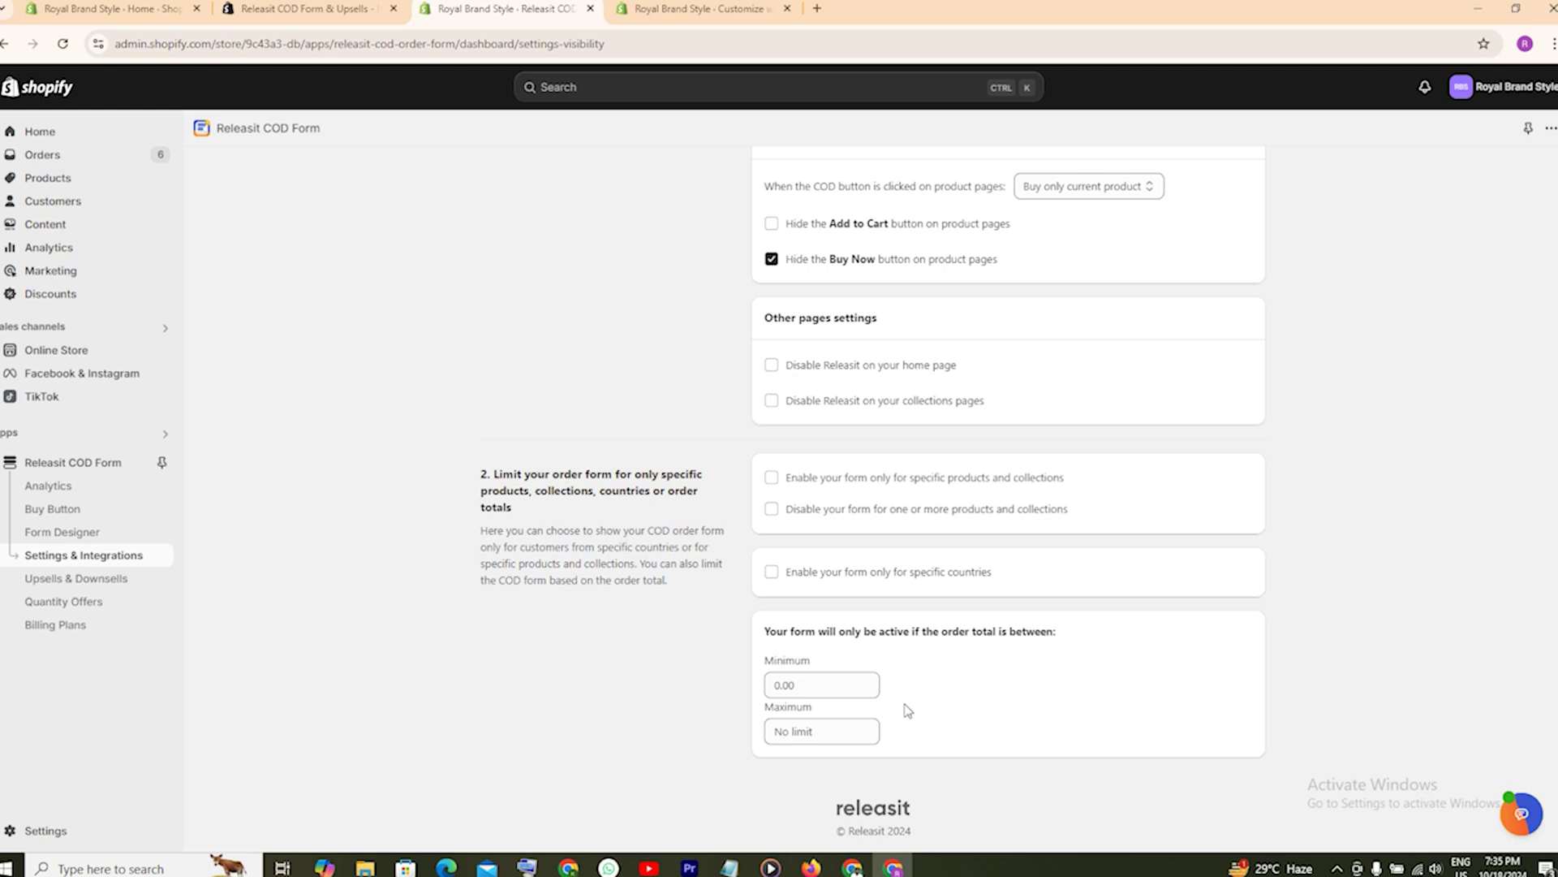
- View the app's Upsells & Downsells options and its Quantity Offers page
click(105, 581)
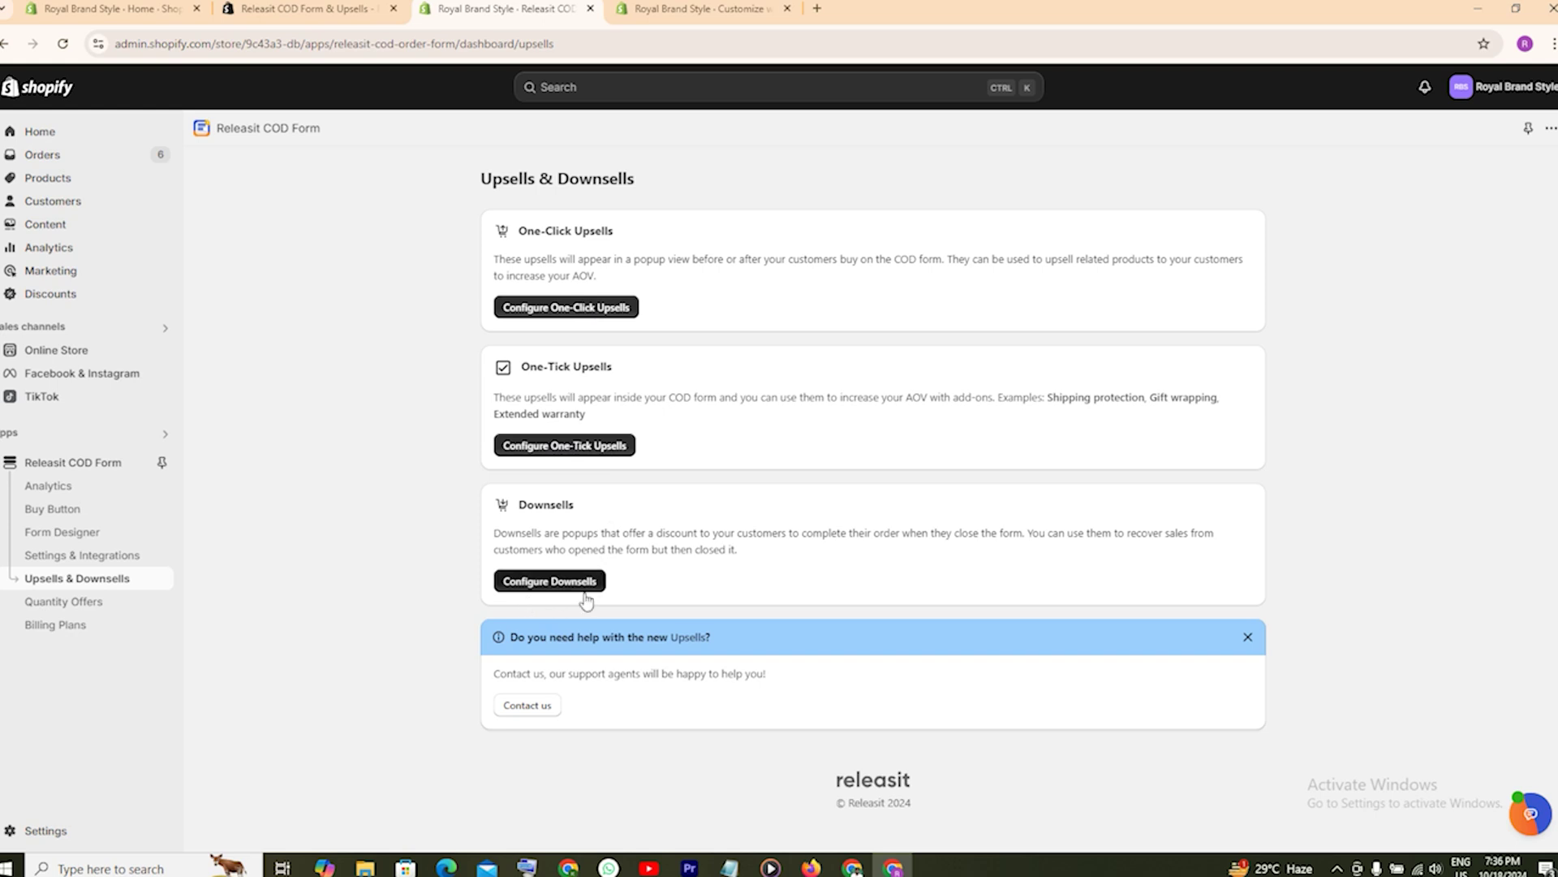
click(80, 604)
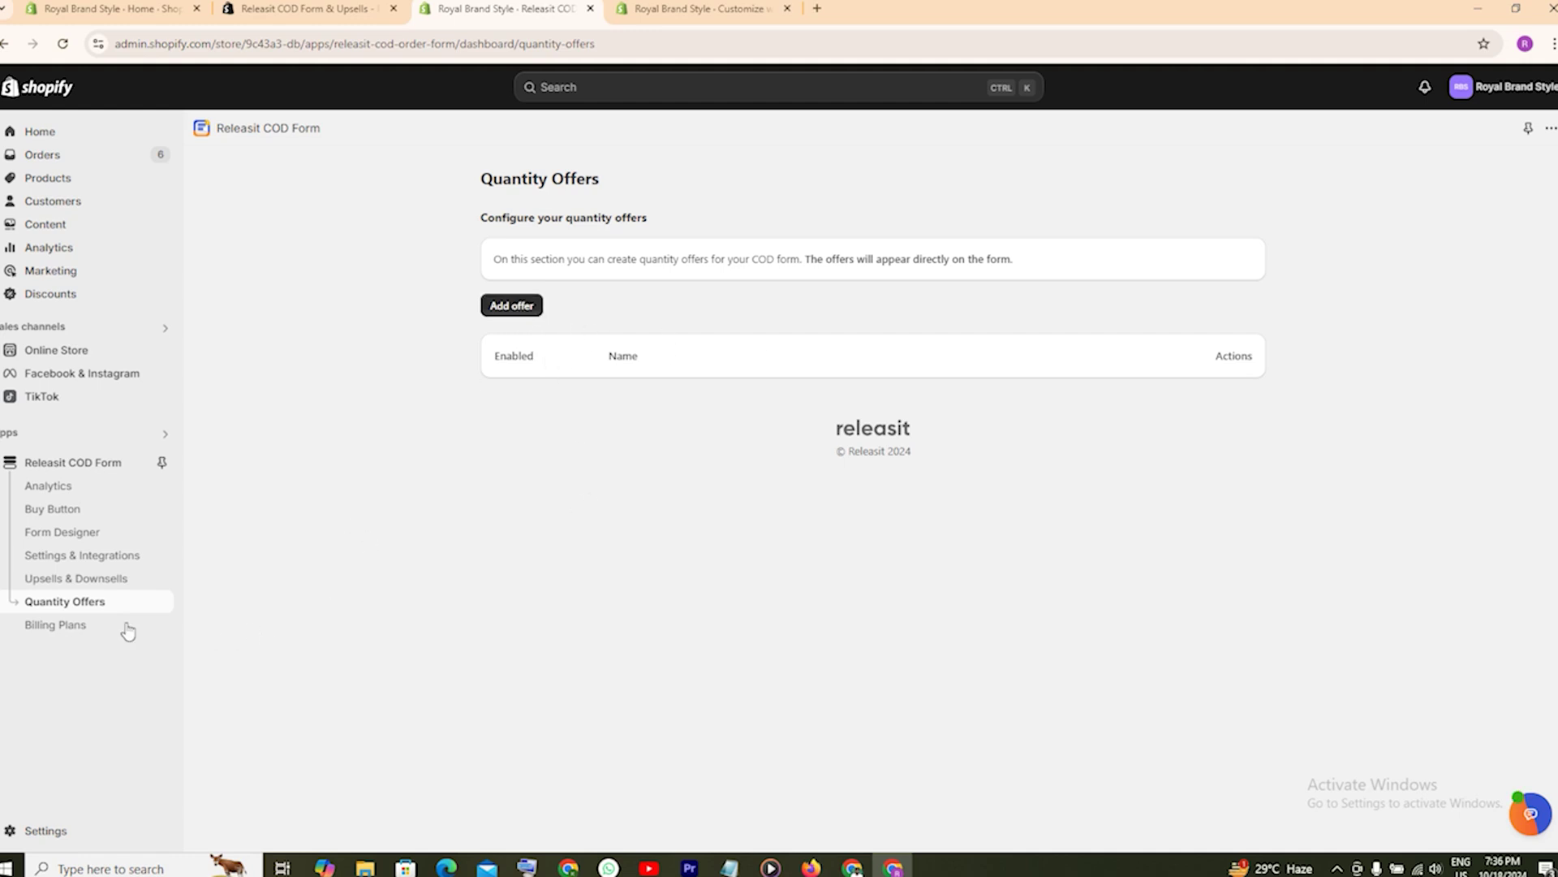
- Open Billing Plans and compare the prices and monthly order limits of the Free, Premium and Enterprise plans
click(77, 630)
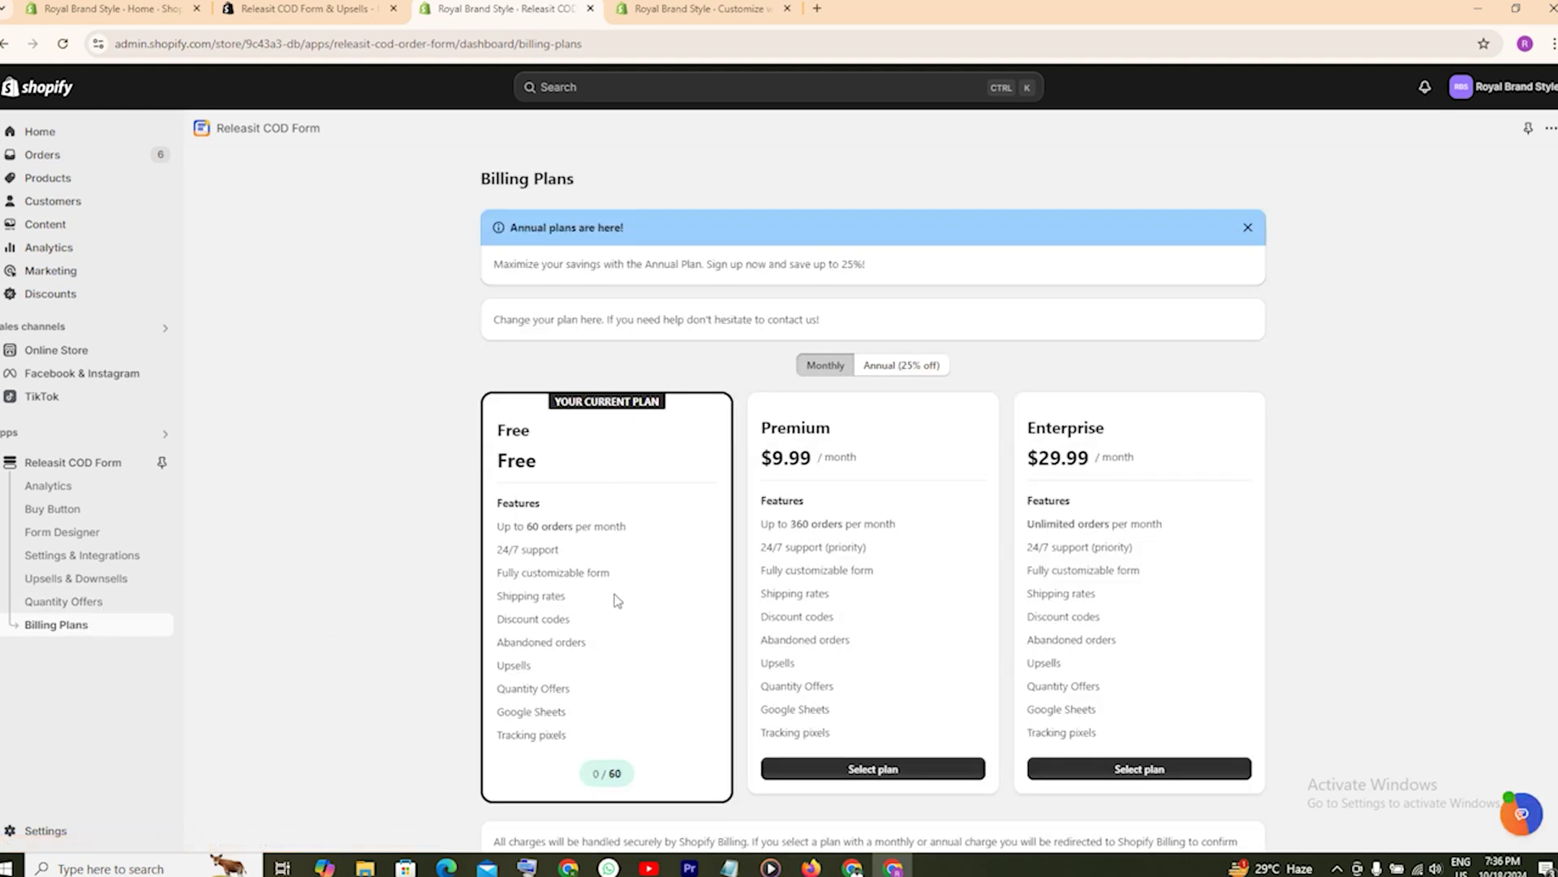
scroll(617, 601, down, 2)
scroll(568, 450, up, 2)
scroll(583, 443, down, 2)
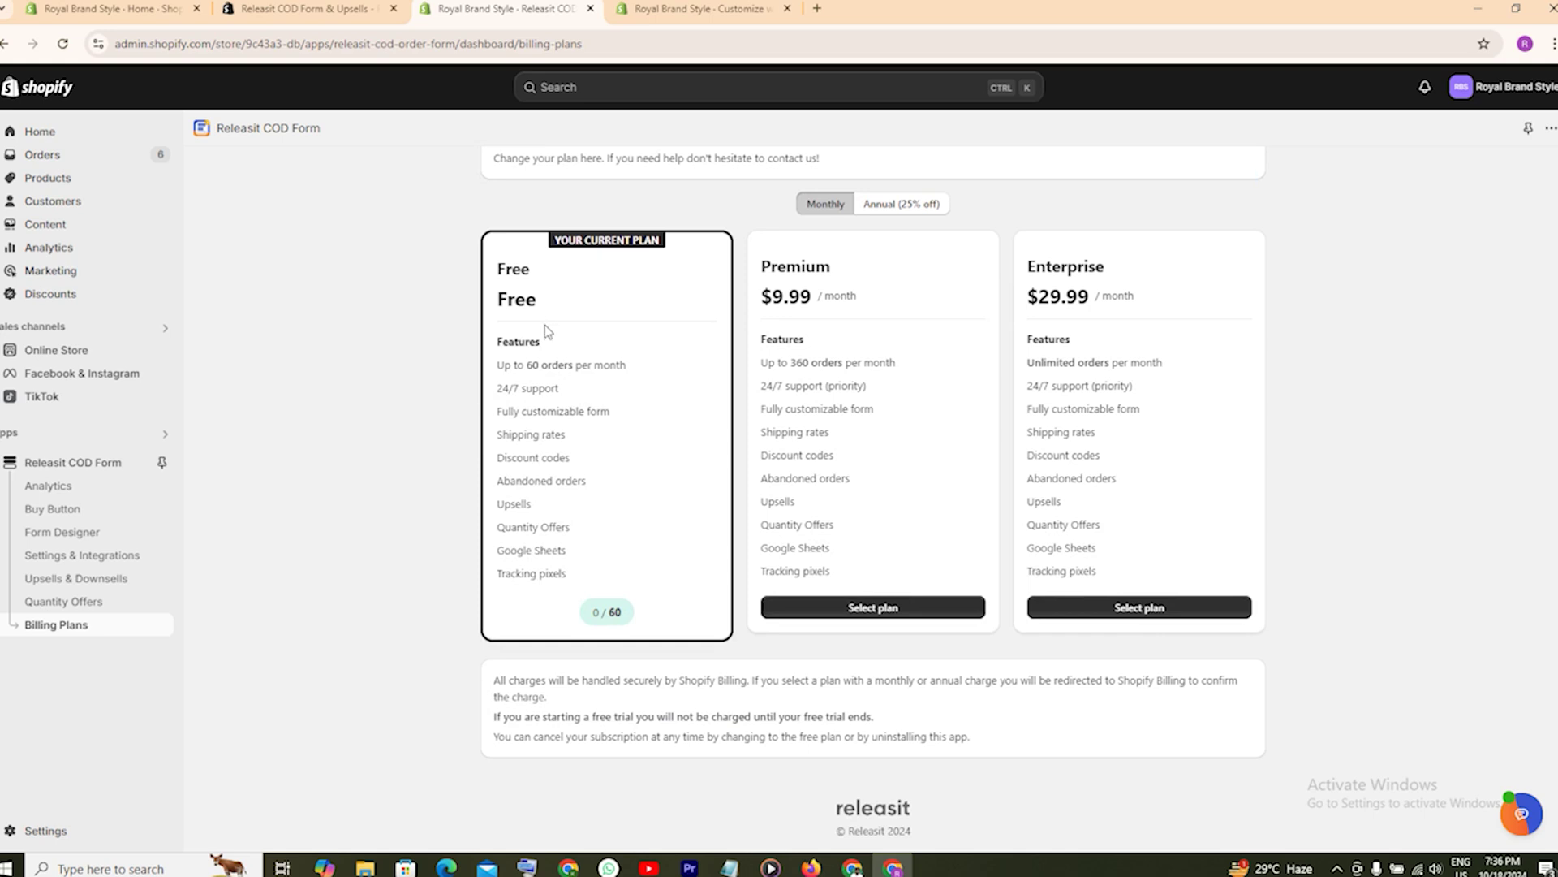
scroll(566, 349, up, 2)
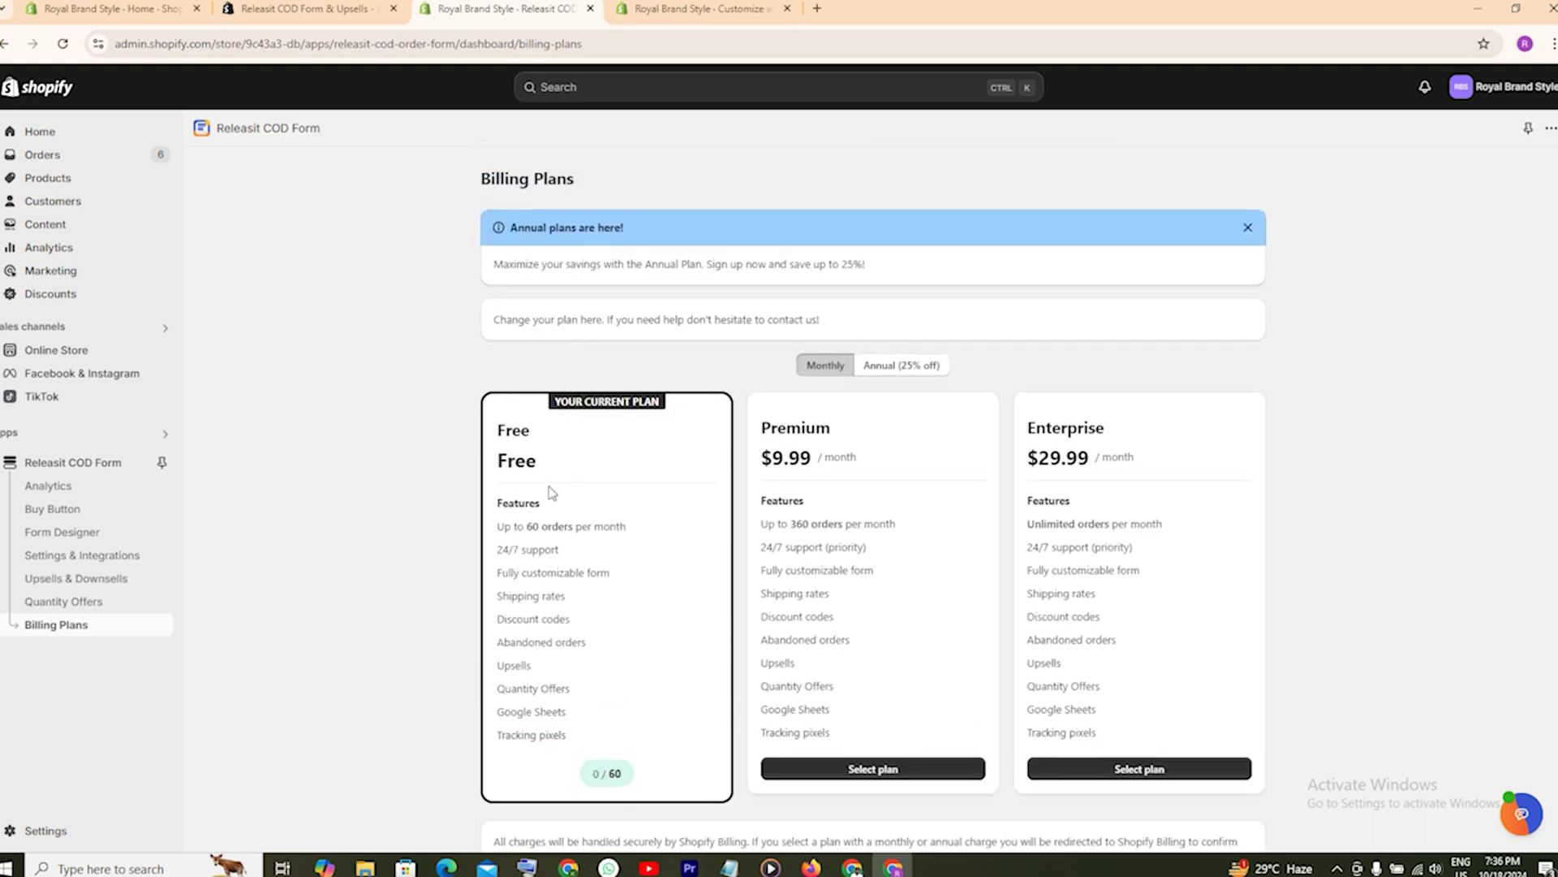
double_click(773, 423)
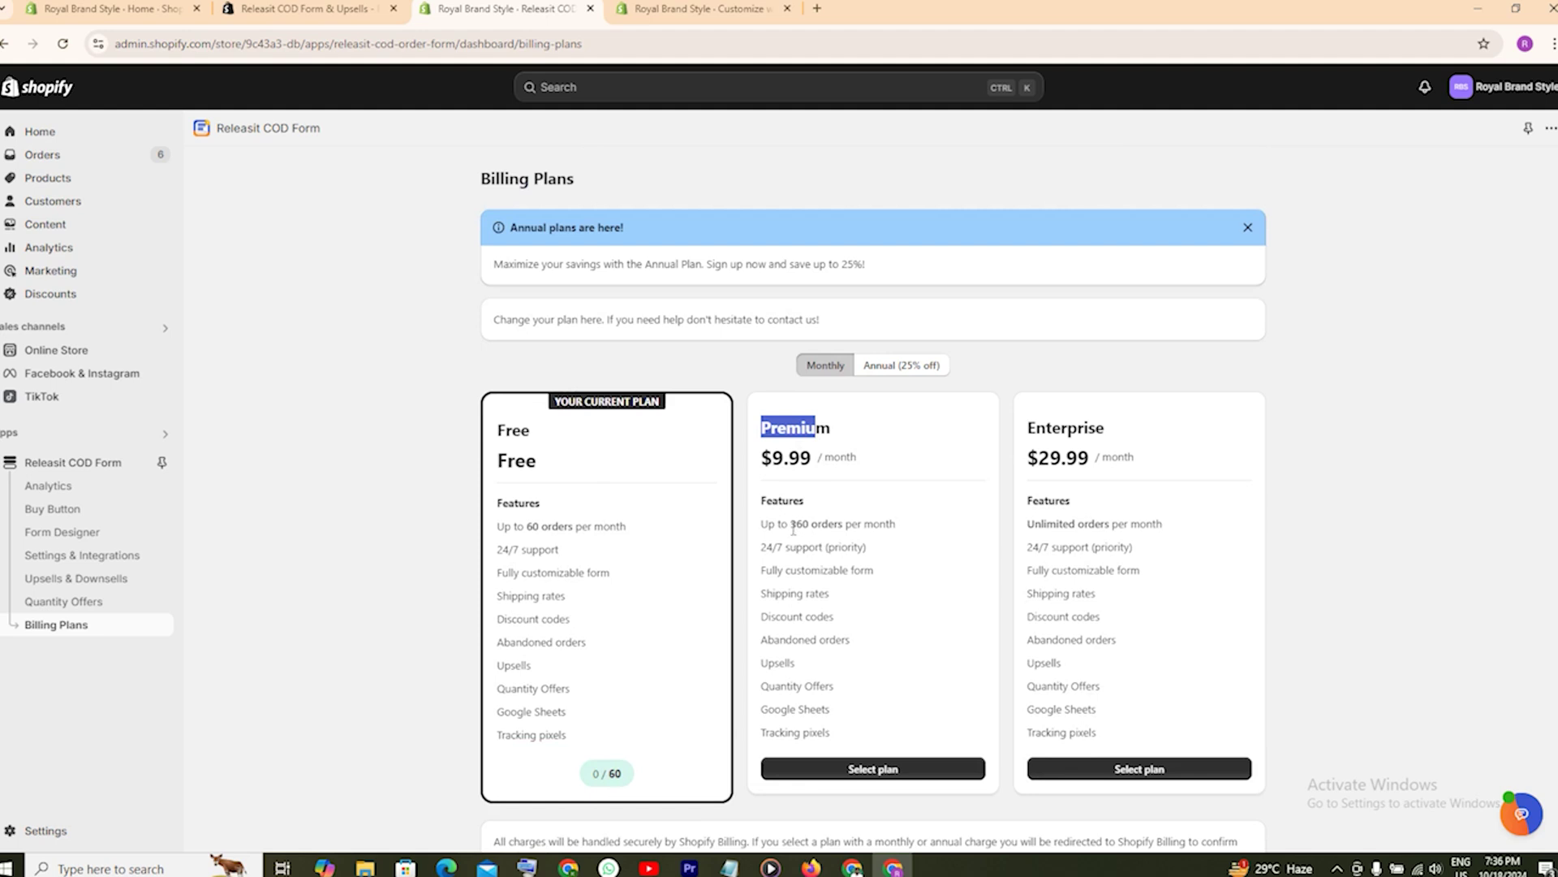
drag(792, 524, 814, 526)
click(817, 528)
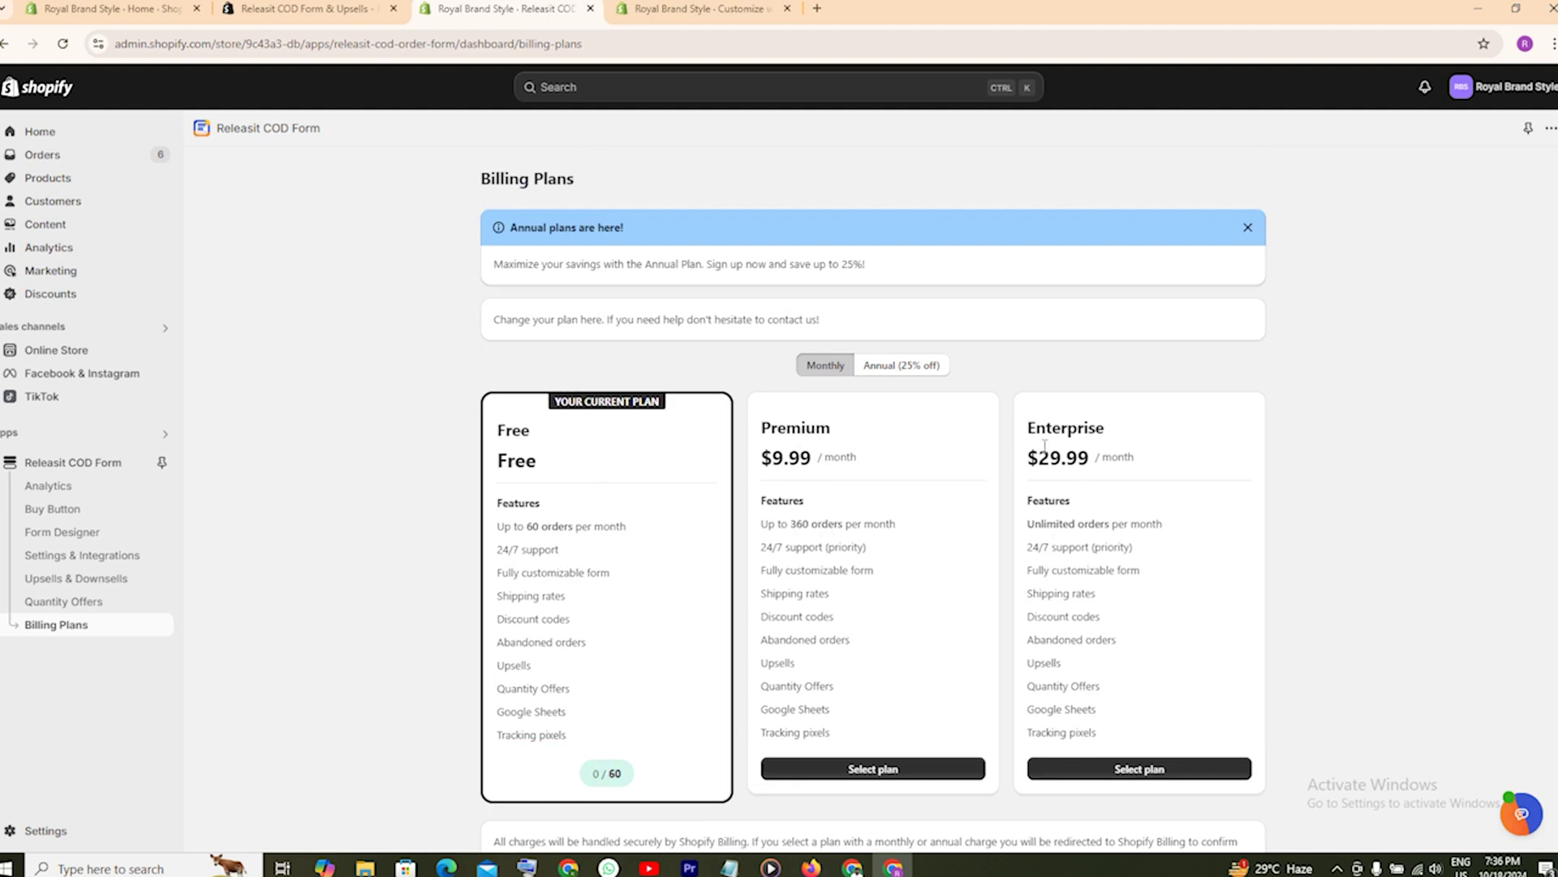
mouse_move(1027, 457)
mouse_down()
mouse_move(1088, 460)
mouse_move(1039, 458)
mouse_up()
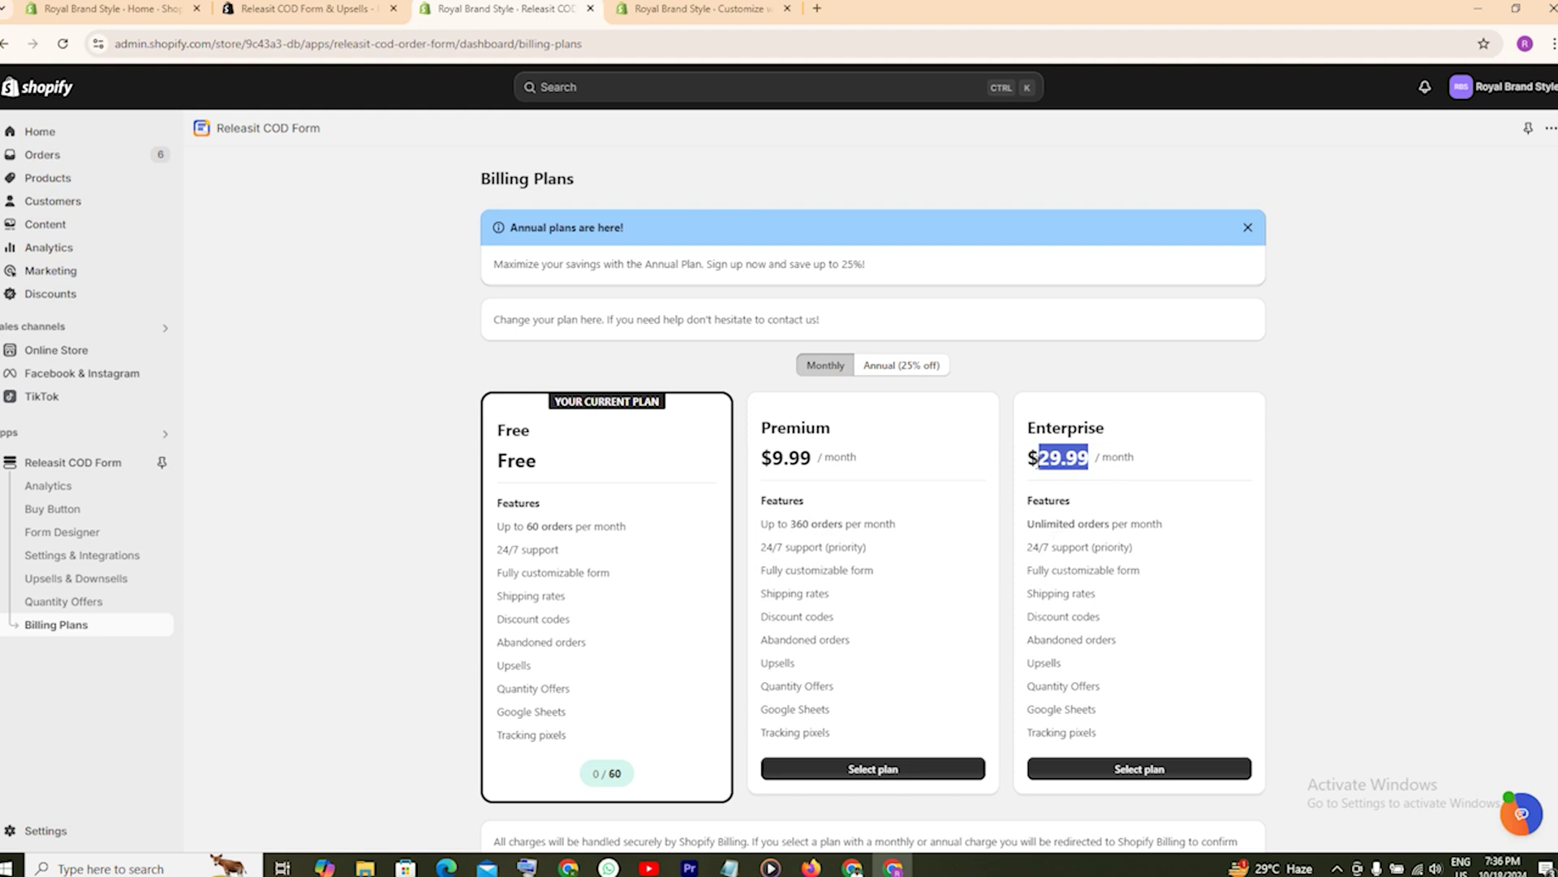
click(1035, 459)
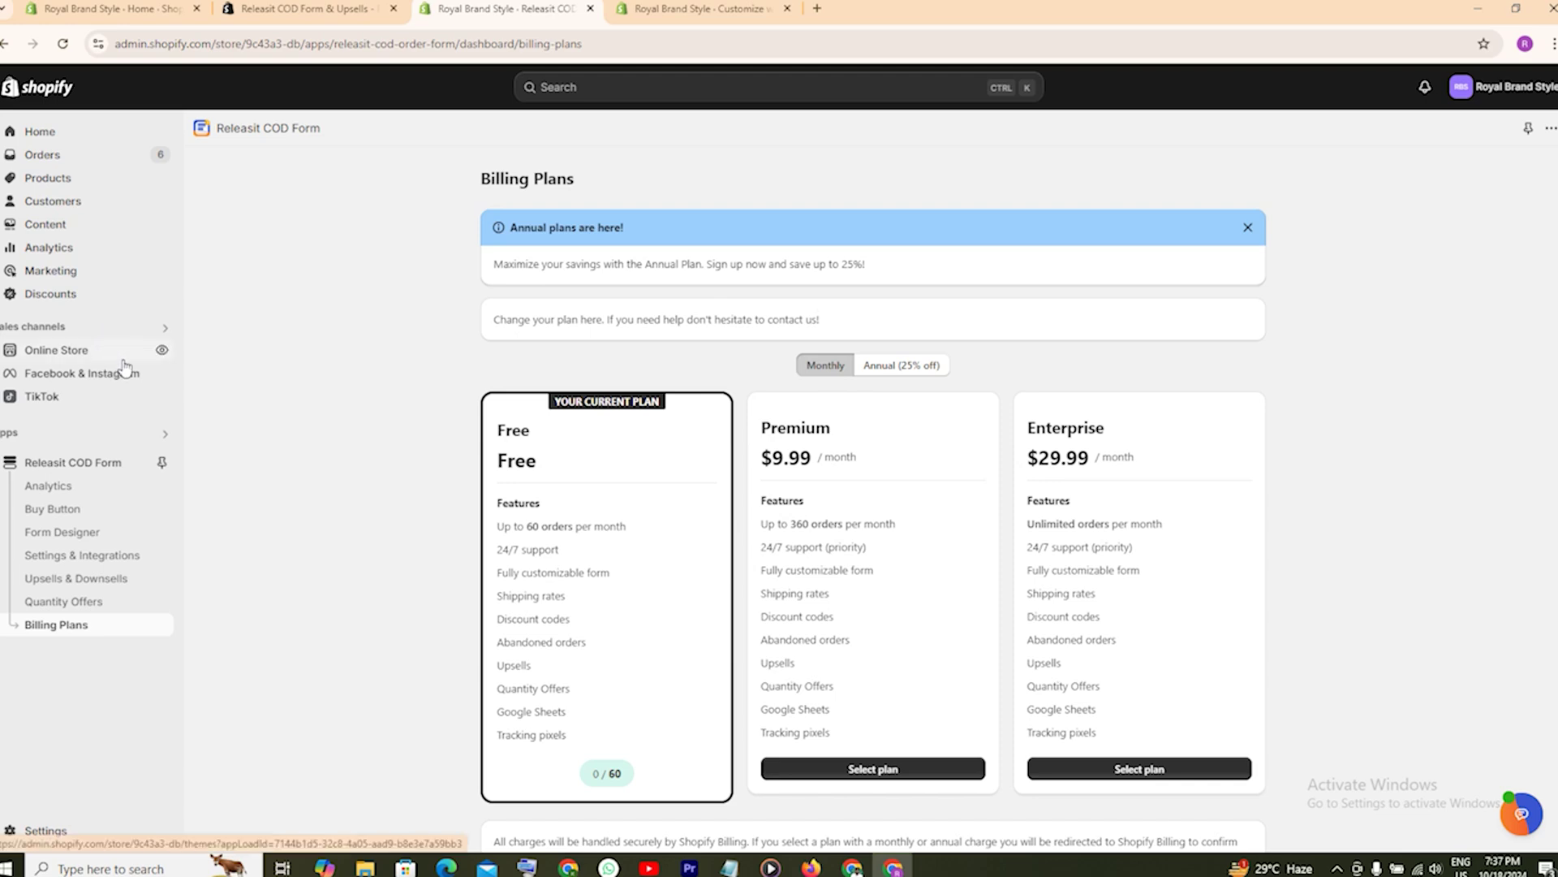
- View the online store and inspect the cash on delivery form on the AIR JORDAN 4 OG "Military Blue" (Copy) product page, then close the form
click(163, 350)
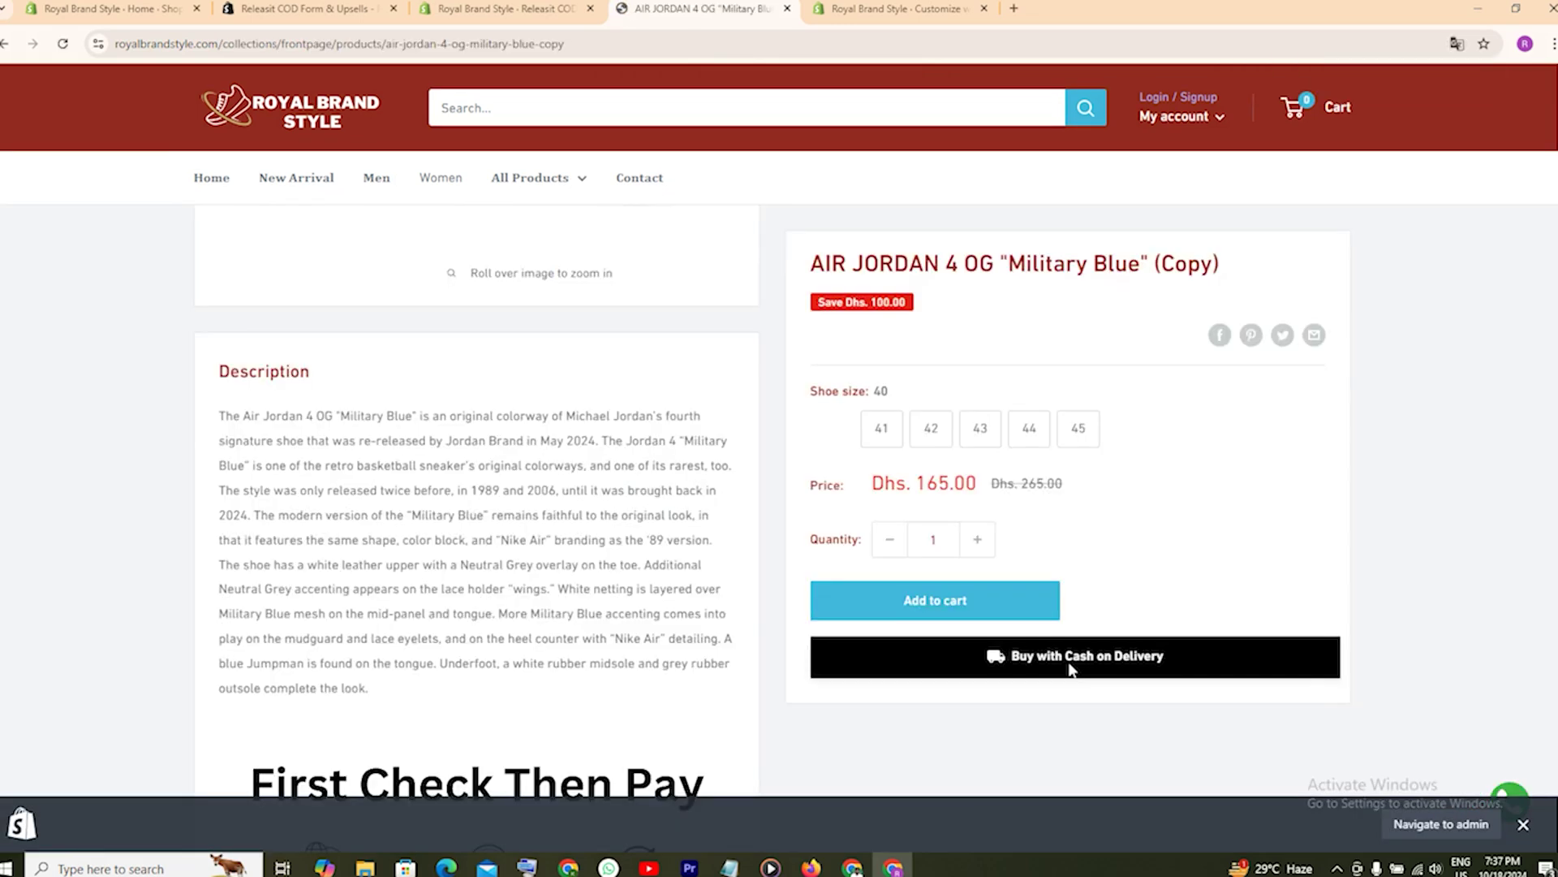
click(1024, 646)
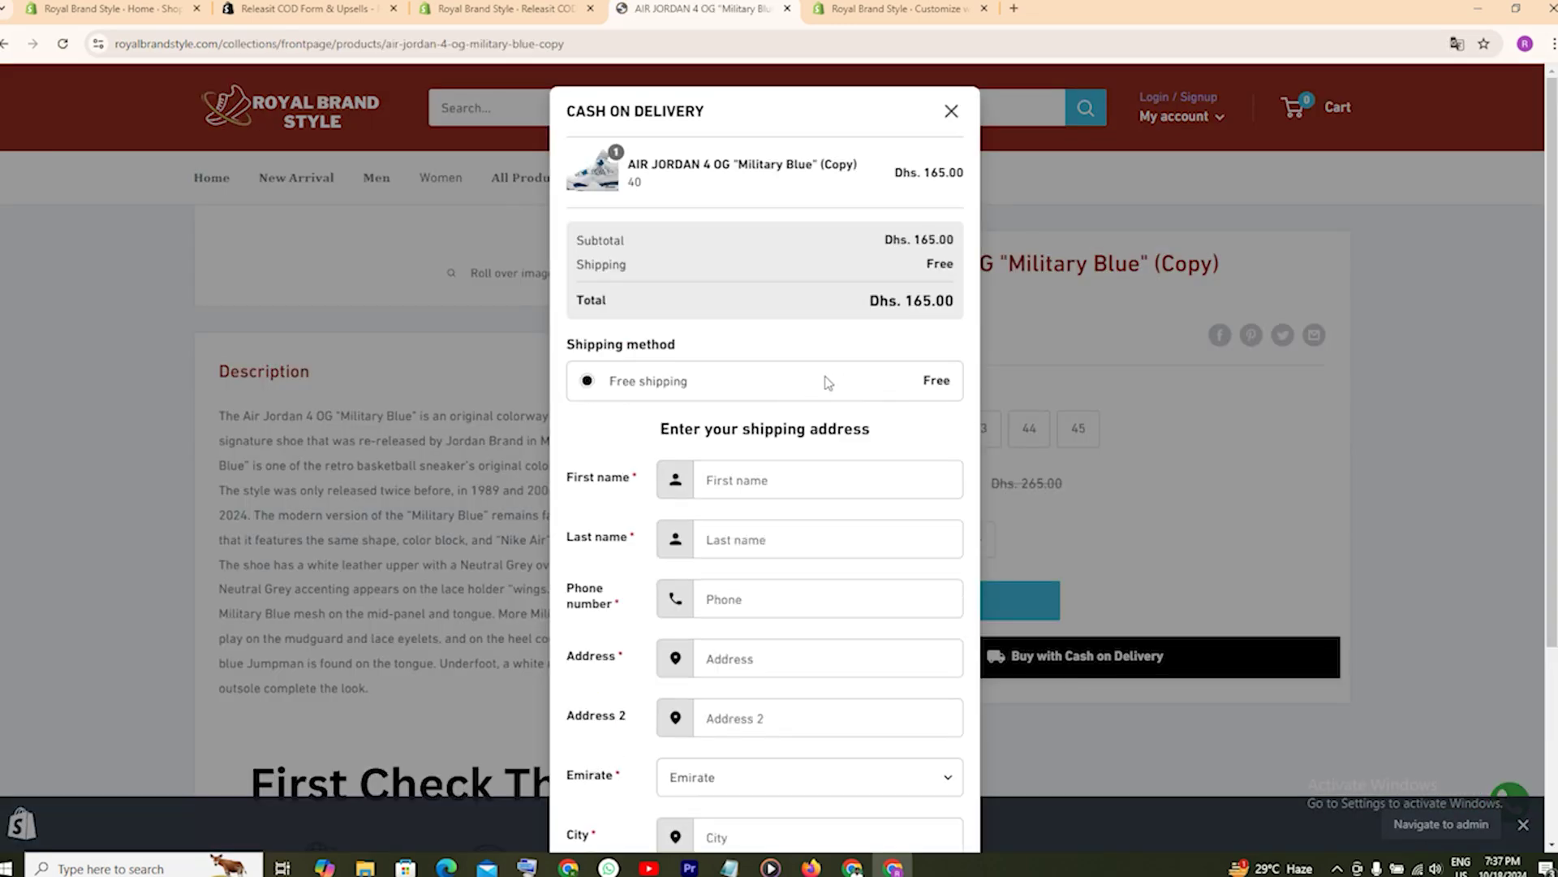
scroll(851, 401, down, 3)
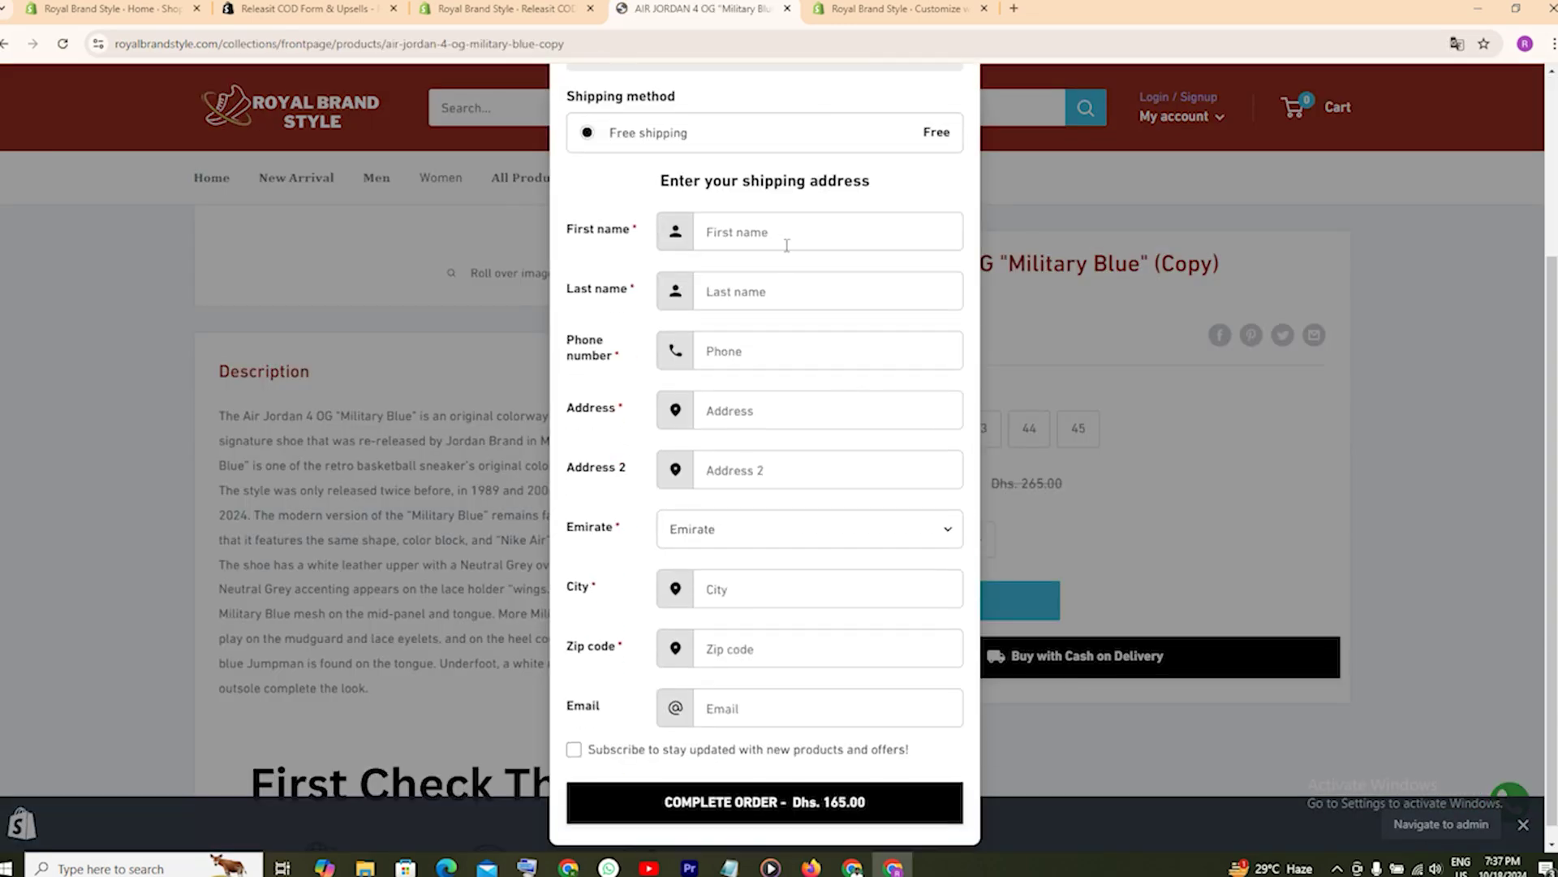
scroll(769, 418, down, 1)
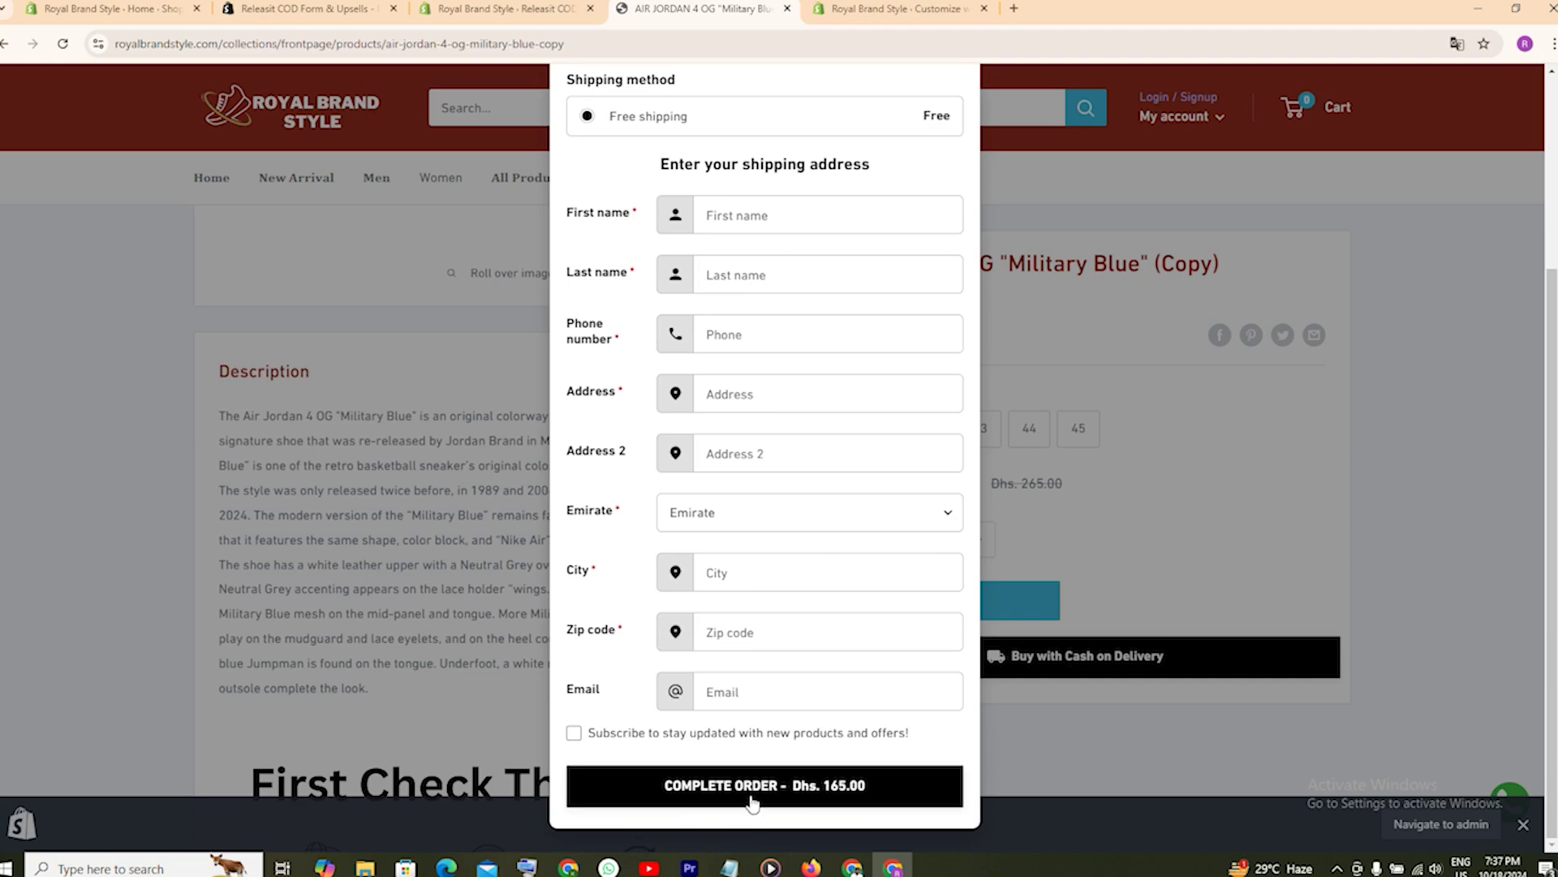
scroll(755, 799, up, 3)
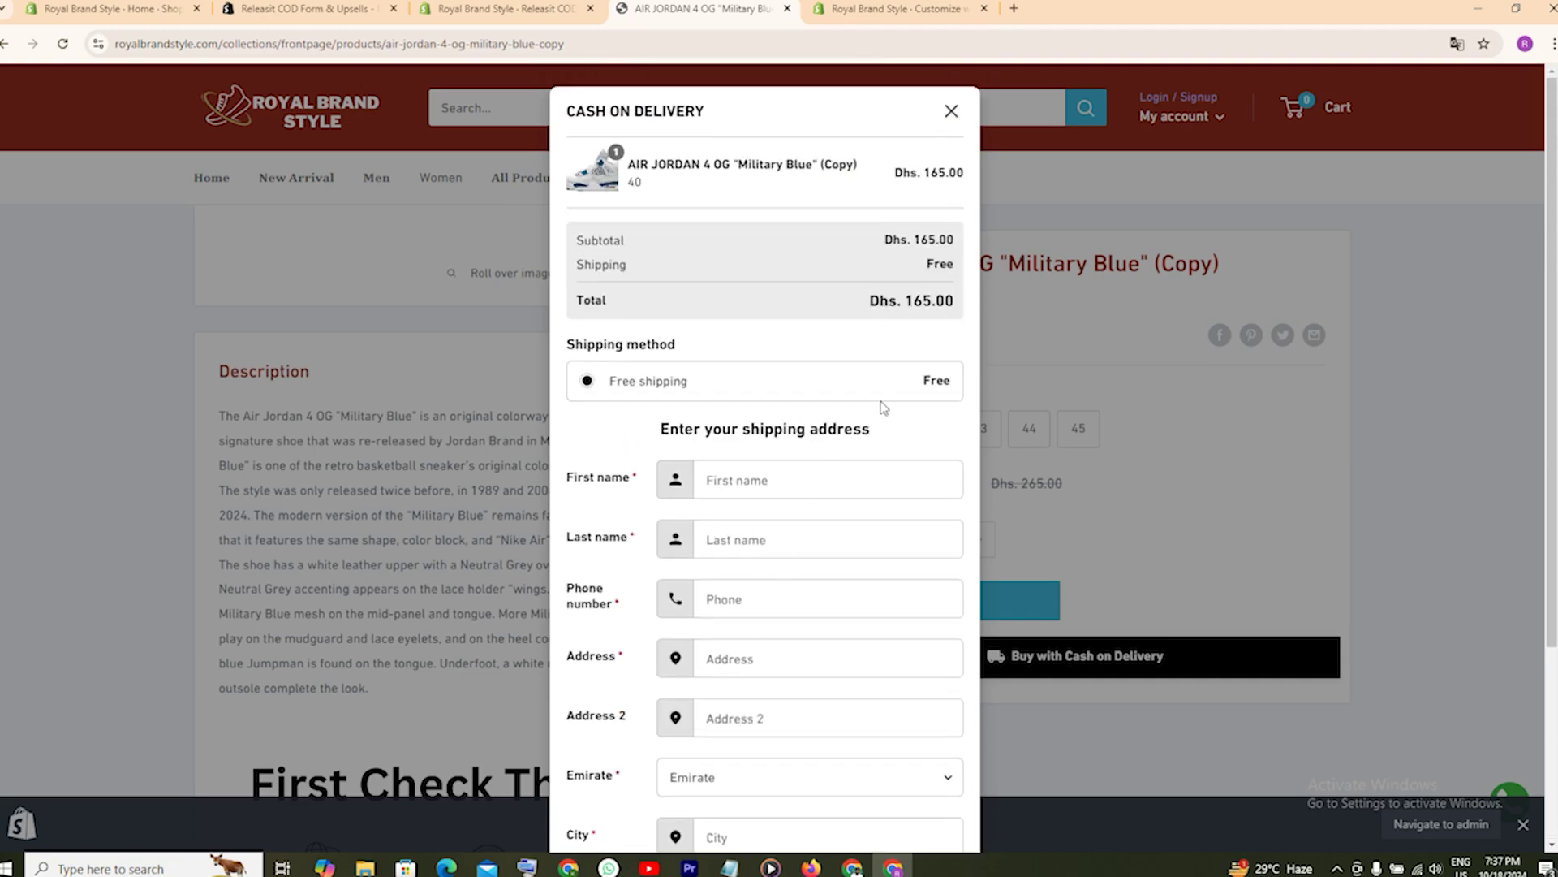
click(952, 111)
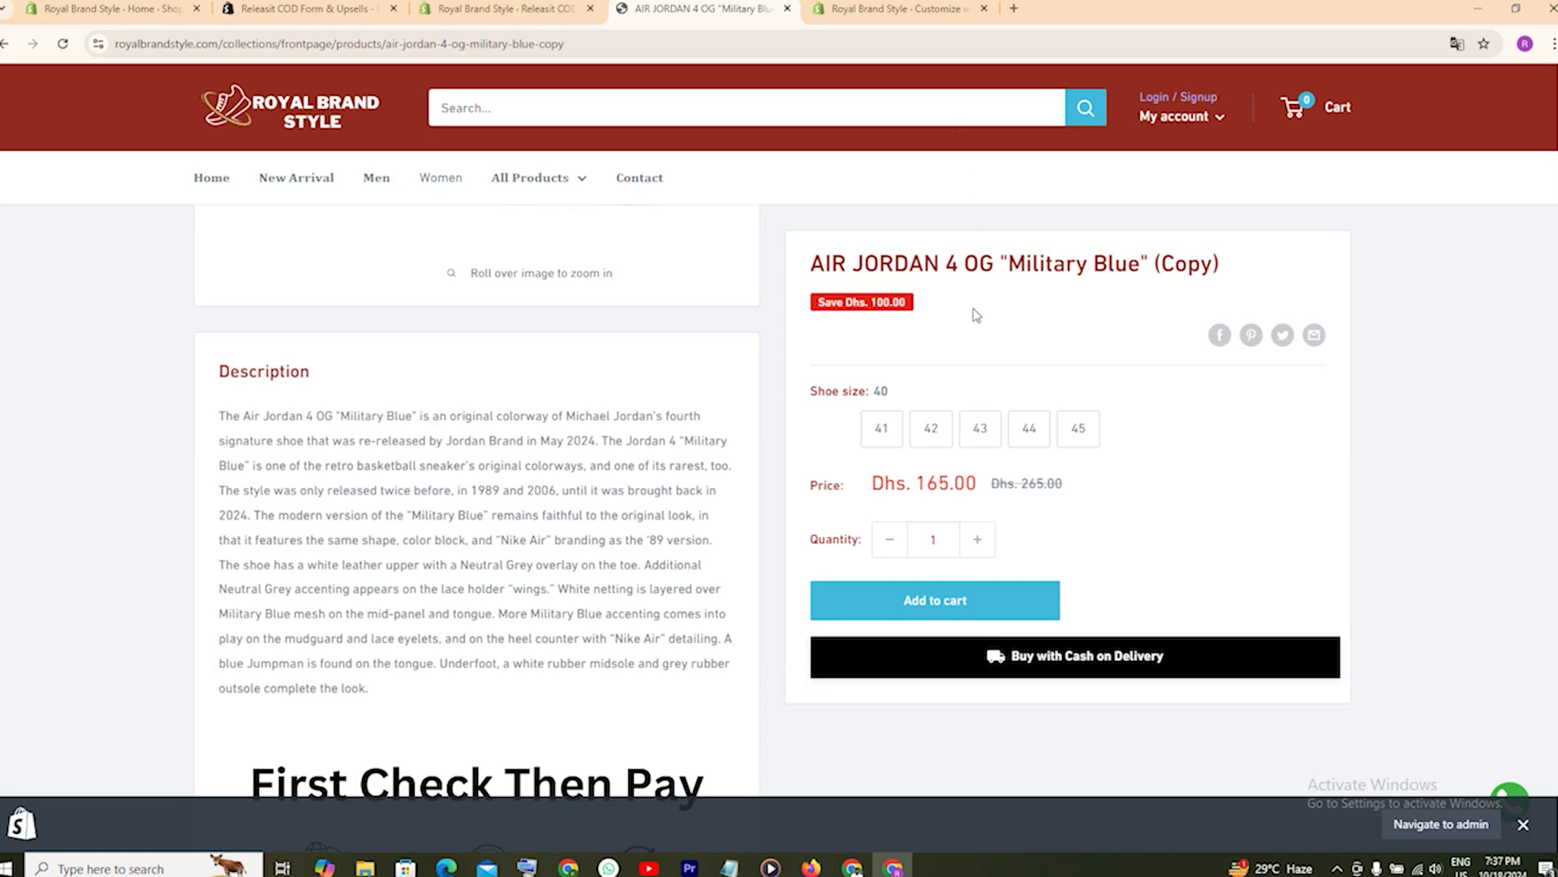